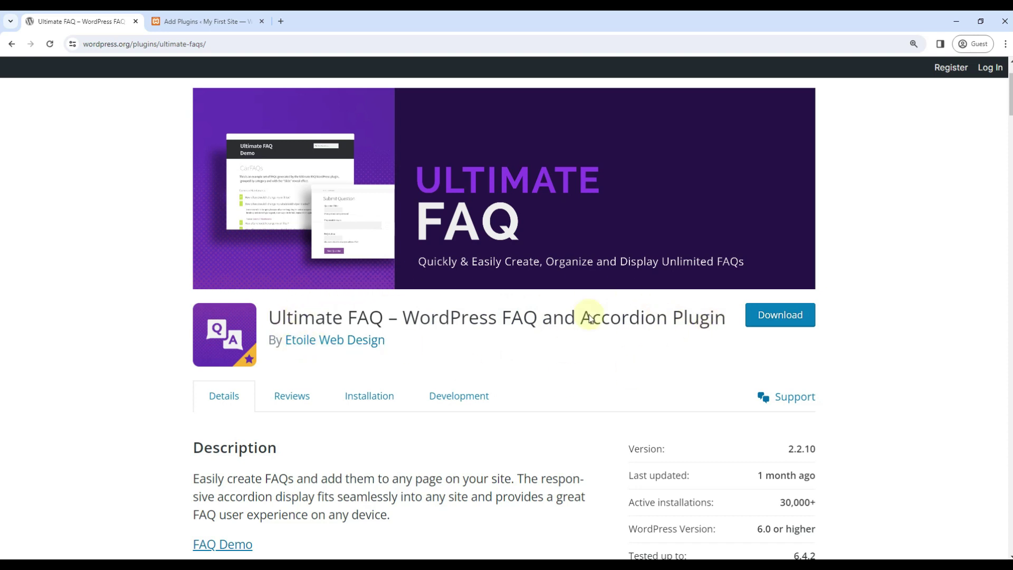
{"action": "scroll", "coordinate": [491, 345], "scroll_direction": "down", "scroll_amount": 2}
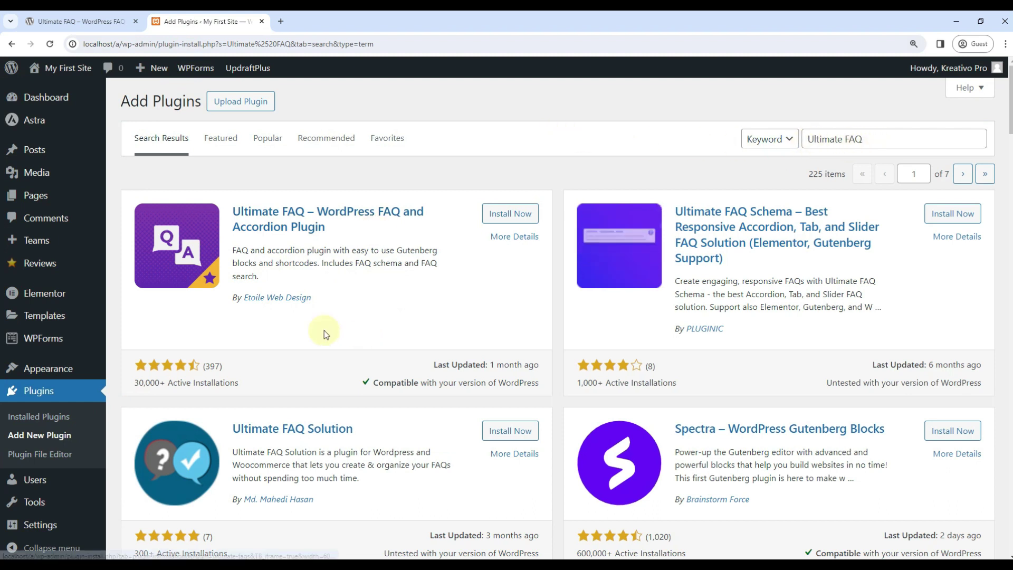
Step: Install and activate Ultimate FAQ, opening its welcome setup wizard
{"action": "left_click", "coordinate": [508, 212]}
{"action": "type", "text": "Speed Optimization"}
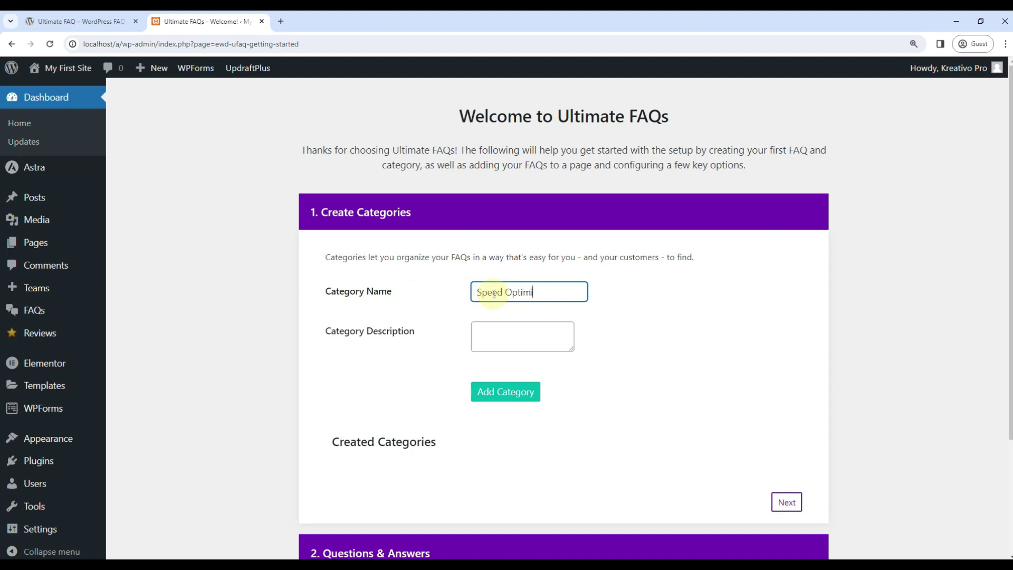
Step: Add the Speed Optimization category with its speed-up description and continue to Questions & Answers
{"action": "left_click", "coordinate": [509, 339]}
{"action": "type", "text": "Speed up your WordPress Website"}
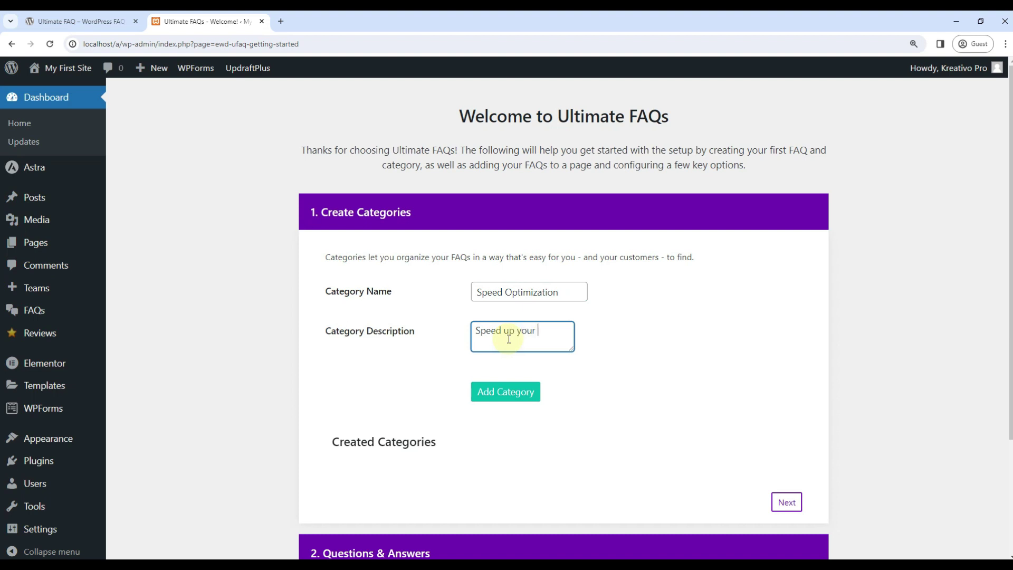
{"action": "left_click", "coordinate": [502, 394]}
{"action": "scroll", "coordinate": [386, 316], "scroll_direction": "down", "scroll_amount": 2}
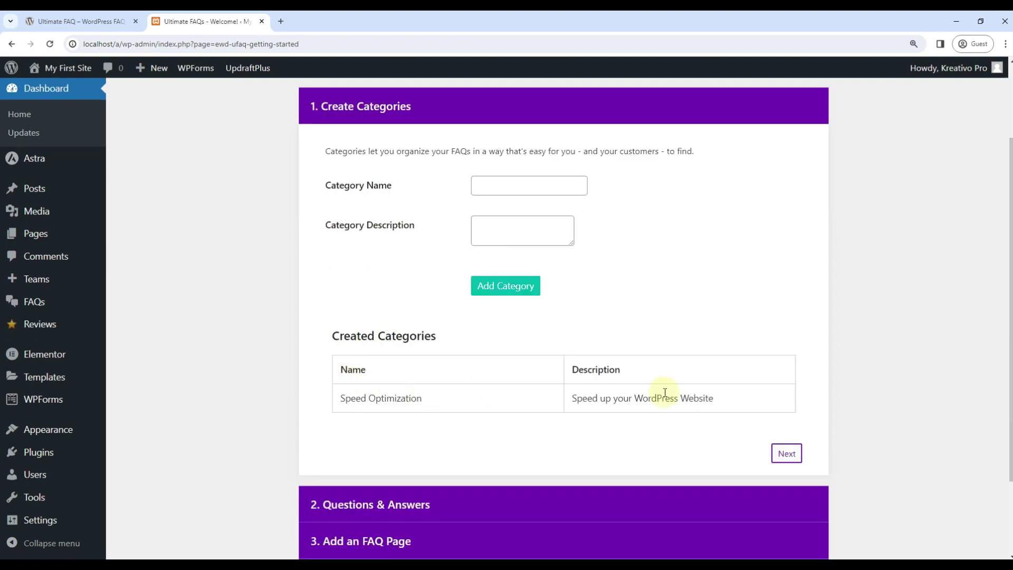
{"action": "left_click", "coordinate": [787, 454]}
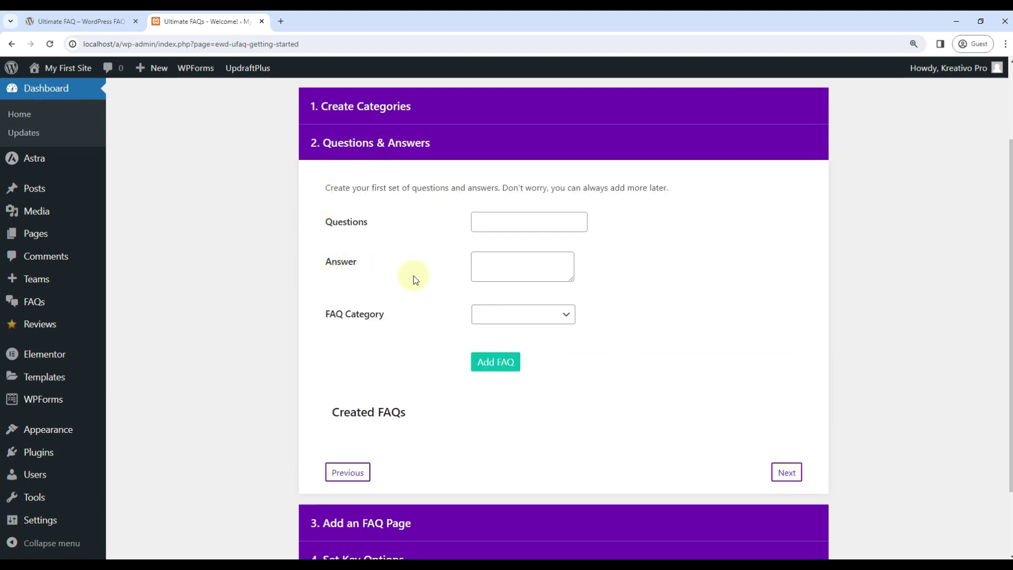
Step: Add the FAQ 'How does it work?' with its answer under Speed Optimization and continue to the FAQ page step
{"action": "left_click", "coordinate": [488, 223]}
{"action": "type", "text": "How does it work?"}
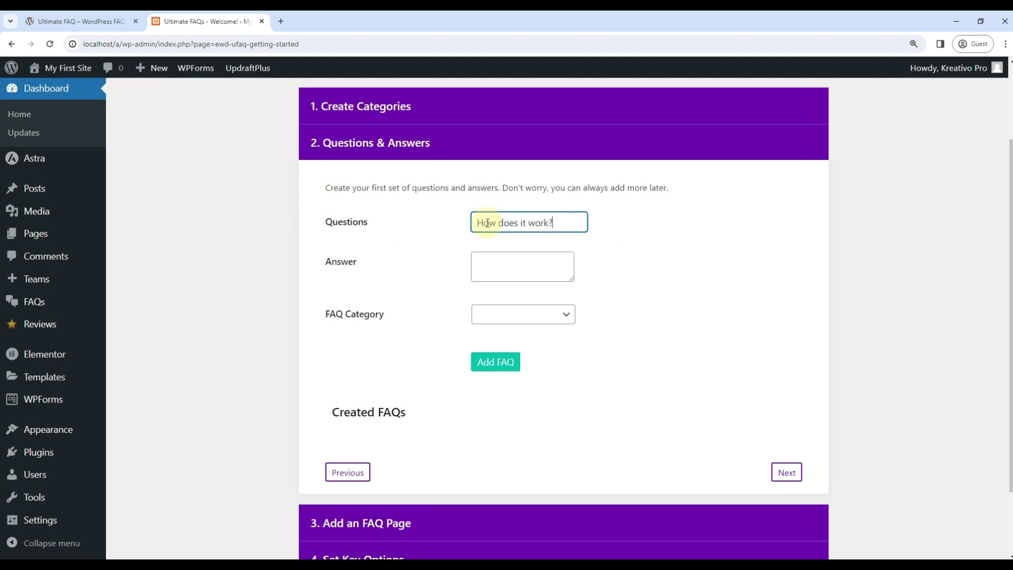
{"action": "left_click", "coordinate": [495, 267]}
{"action": "type", "text": "Send us your WP admin details. We'll"}
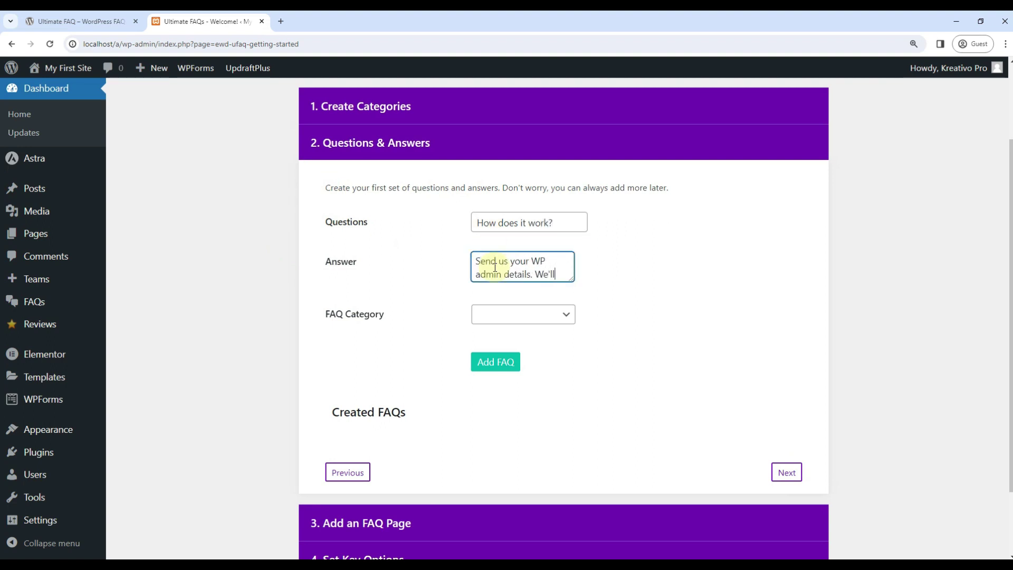
{"action": "left_click_drag", "start_coordinate": [572, 279], "coordinate": [578, 376]}
{"action": "type", "text": "do the rest."}
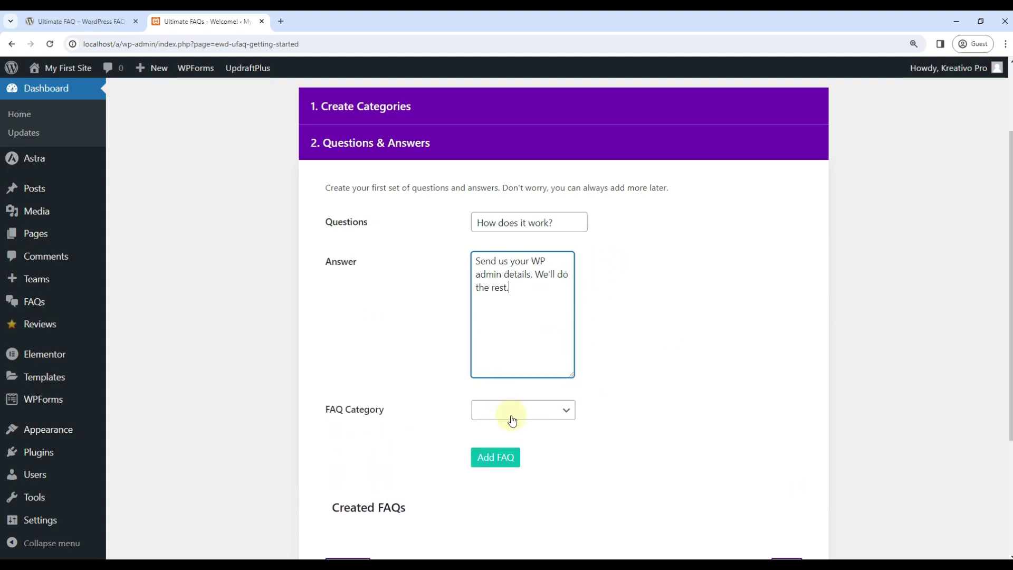
{"action": "left_click", "coordinate": [511, 421]}
{"action": "left_click", "coordinate": [513, 437]}
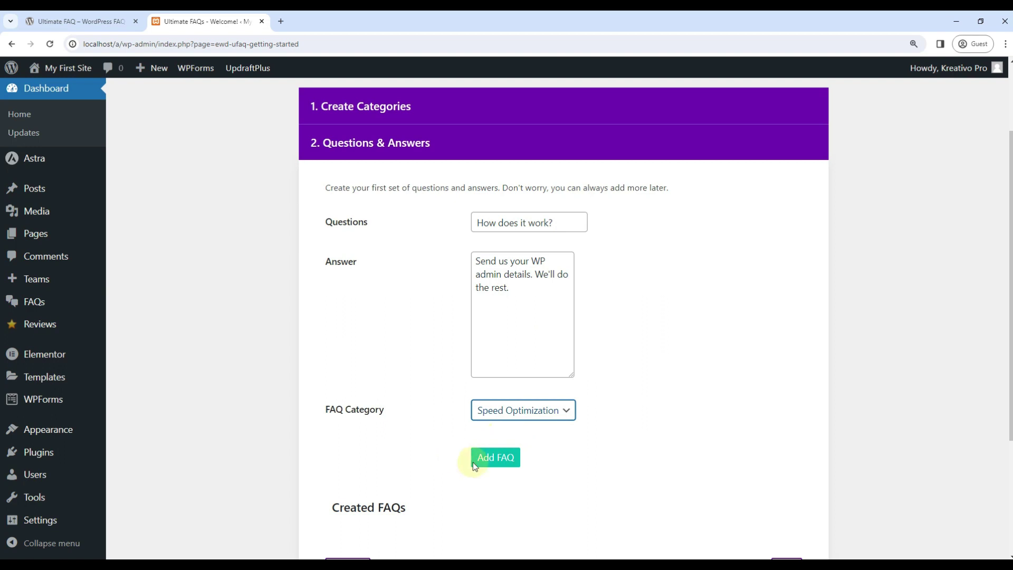
{"action": "left_click", "coordinate": [497, 466]}
{"action": "scroll", "coordinate": [594, 364], "scroll_direction": "down", "scroll_amount": 3}
{"action": "scroll", "coordinate": [803, 404], "scroll_direction": "down", "scroll_amount": 1}
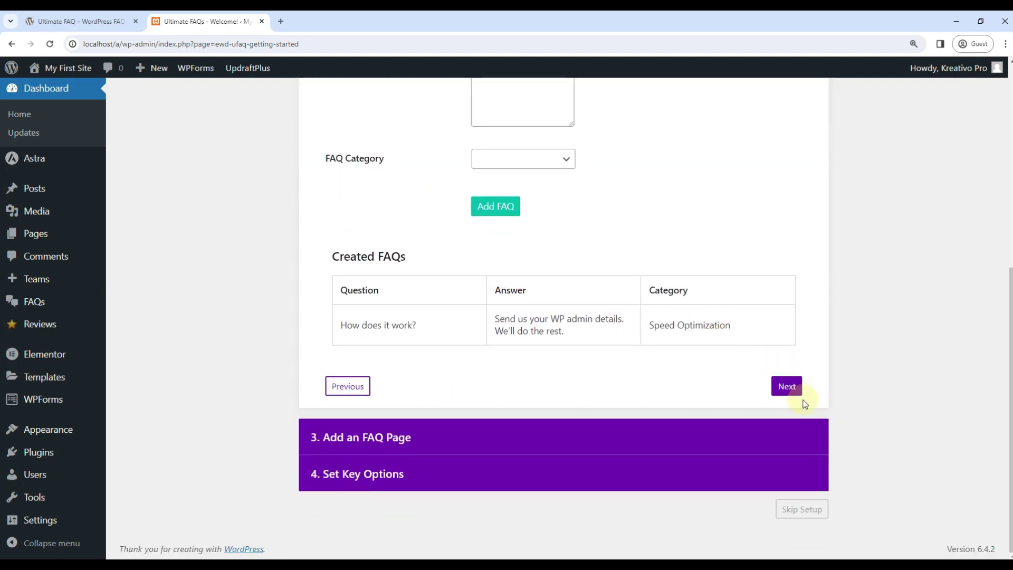
{"action": "left_click", "coordinate": [796, 390]}
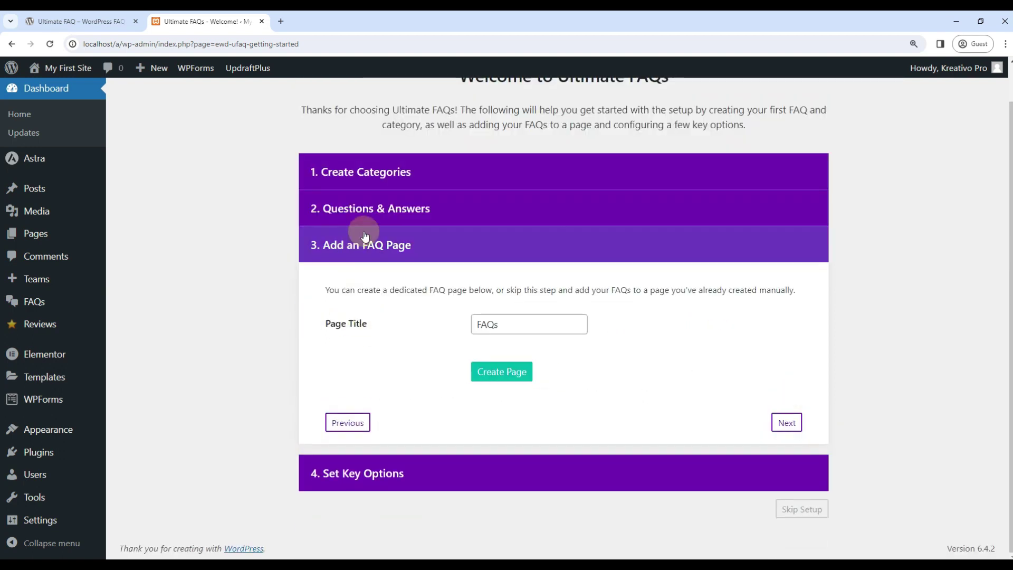
Step: Create the FAQs page, enable FAQ Accordion, FAQ Toggle and Group FAQs by Category, and finish setup
{"action": "left_click", "coordinate": [502, 373]}
{"action": "scroll", "coordinate": [503, 375], "scroll_direction": "up", "scroll_amount": 1}
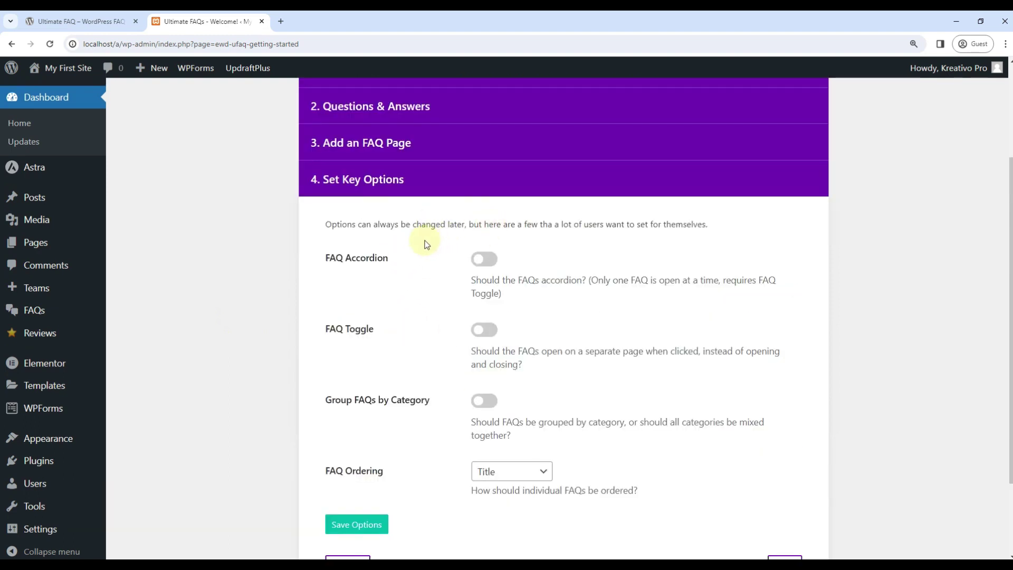
{"action": "scroll", "coordinate": [424, 245], "scroll_direction": "down", "scroll_amount": 1}
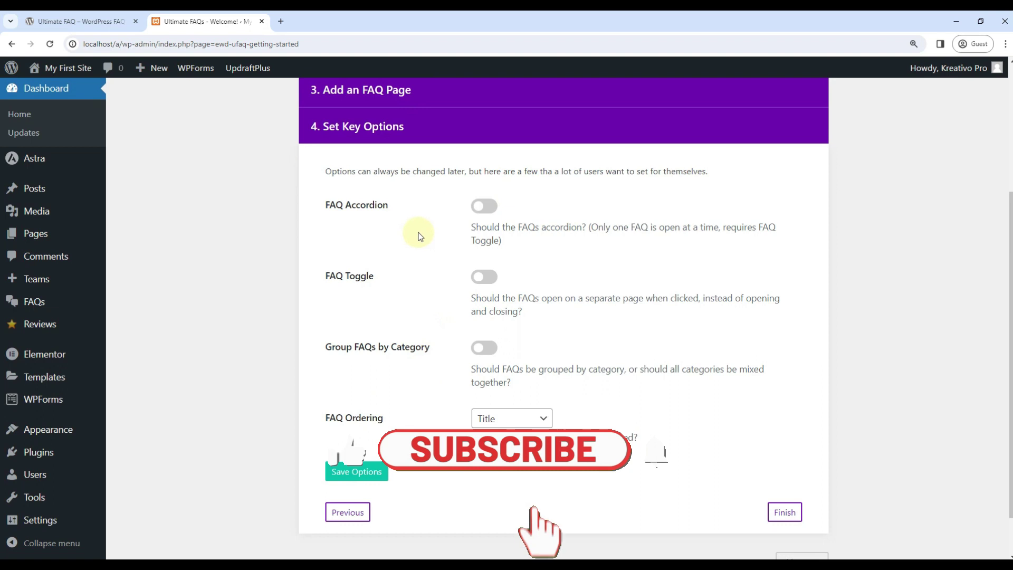
{"action": "left_click", "coordinate": [481, 207]}
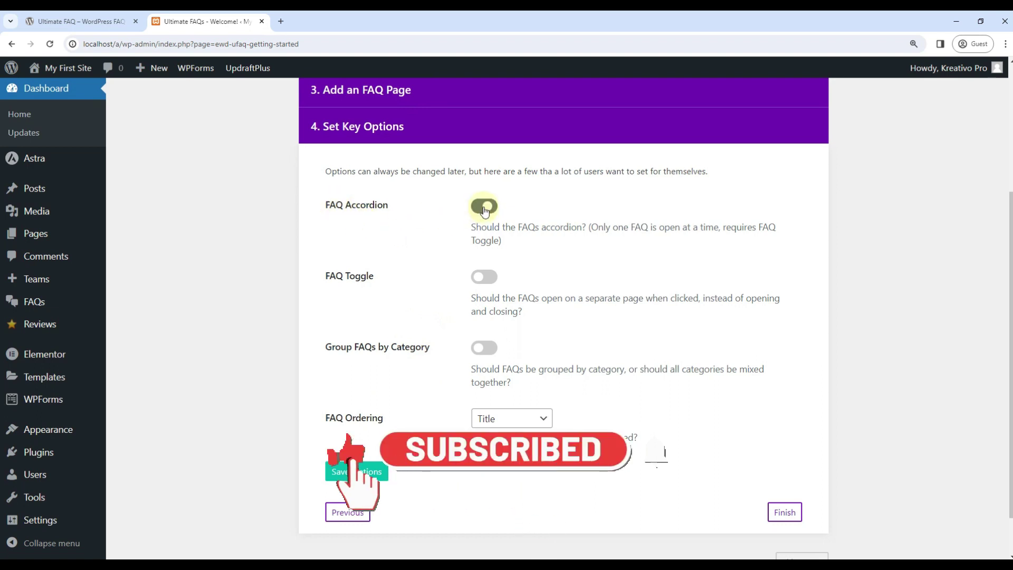
{"action": "left_click", "coordinate": [480, 279]}
{"action": "scroll", "coordinate": [404, 305], "scroll_direction": "down", "scroll_amount": 1}
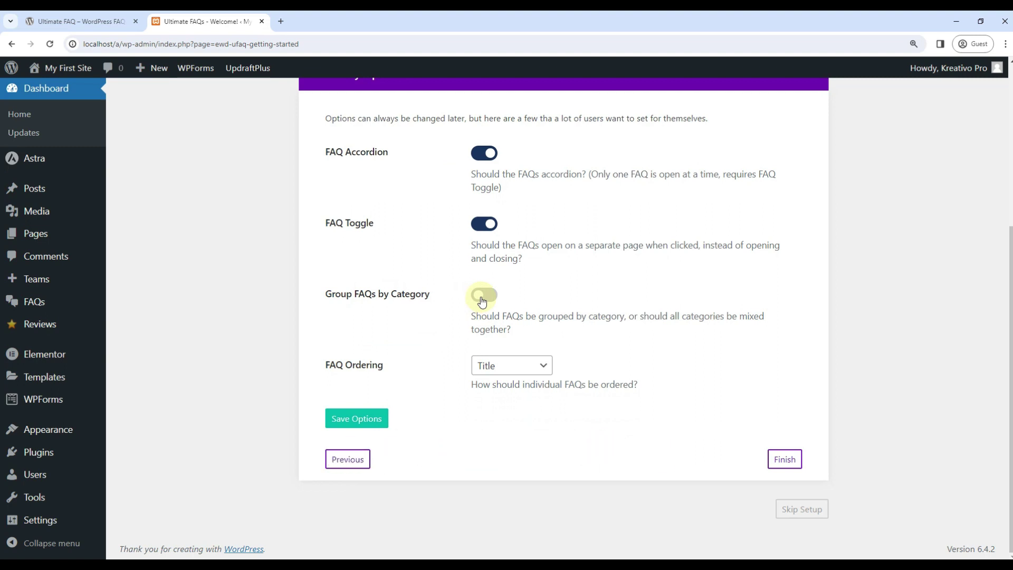
{"action": "left_click", "coordinate": [482, 299]}
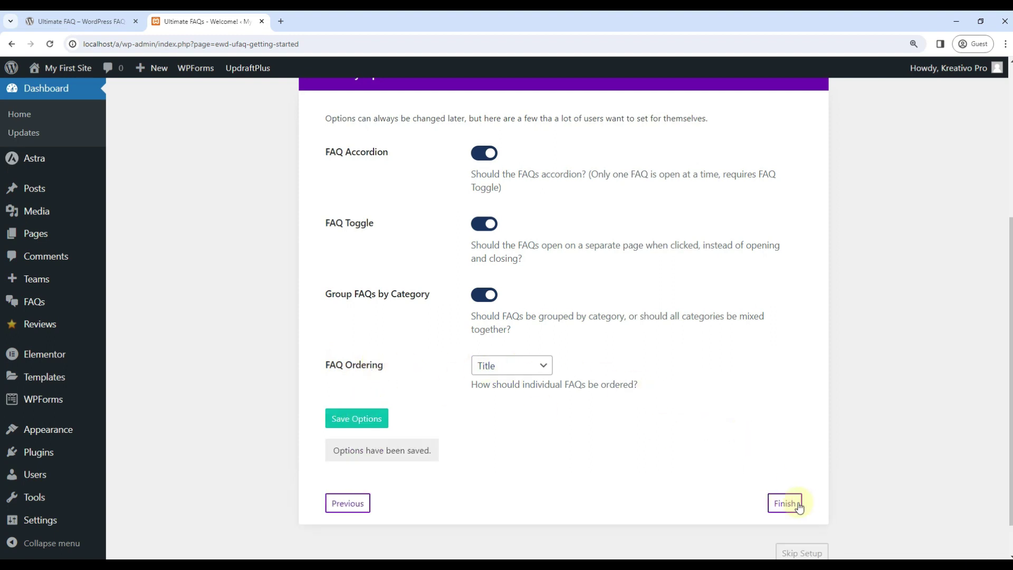
{"action": "left_click", "coordinate": [800, 507]}
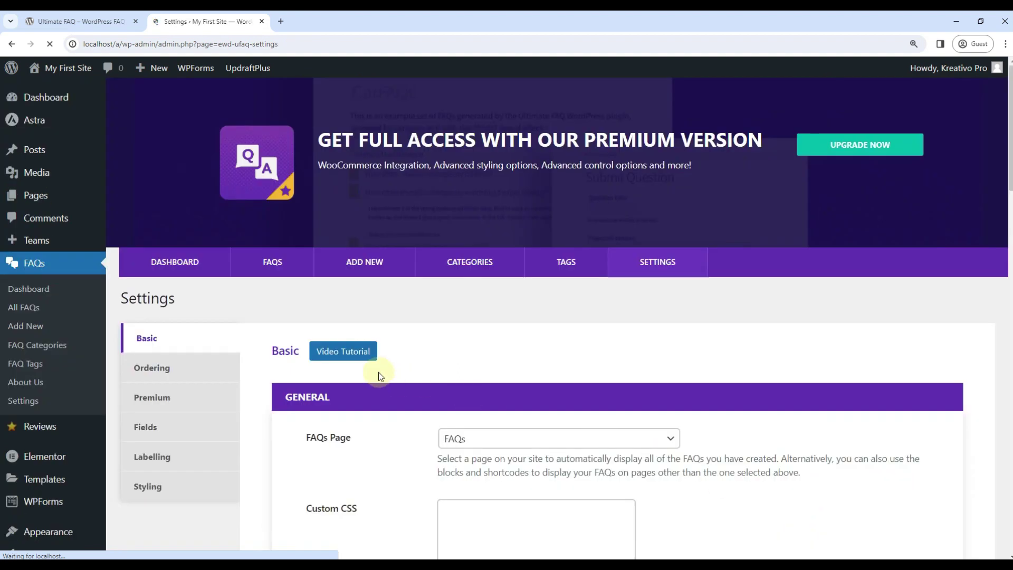
{"action": "scroll", "coordinate": [378, 371], "scroll_direction": "down", "scroll_amount": 2}
{"action": "scroll", "coordinate": [476, 326], "scroll_direction": "up", "scroll_amount": 1}
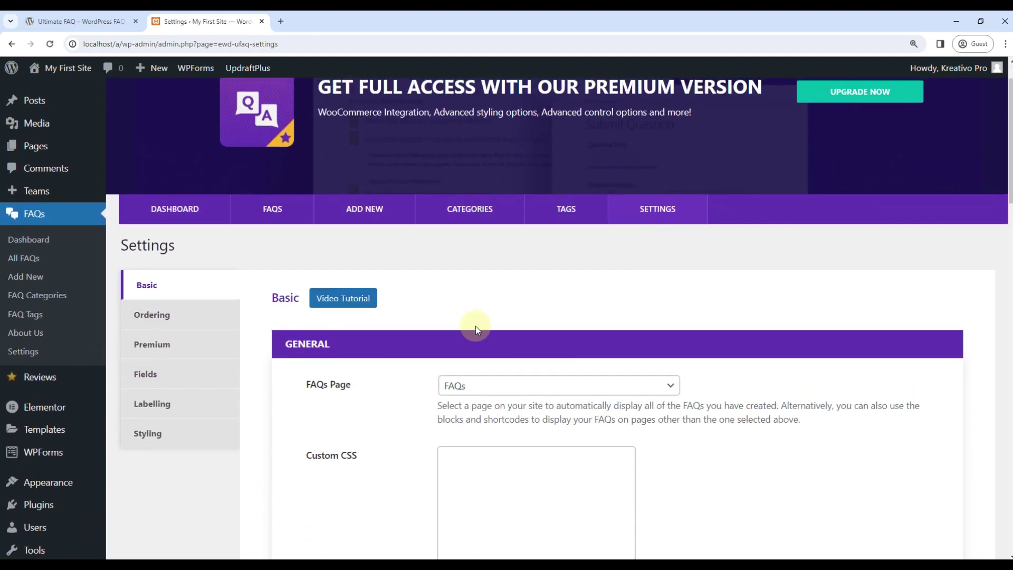
Step: Review the plugin's dashboard overview with the Get Support panel collapsed
{"action": "left_click", "coordinate": [178, 210]}
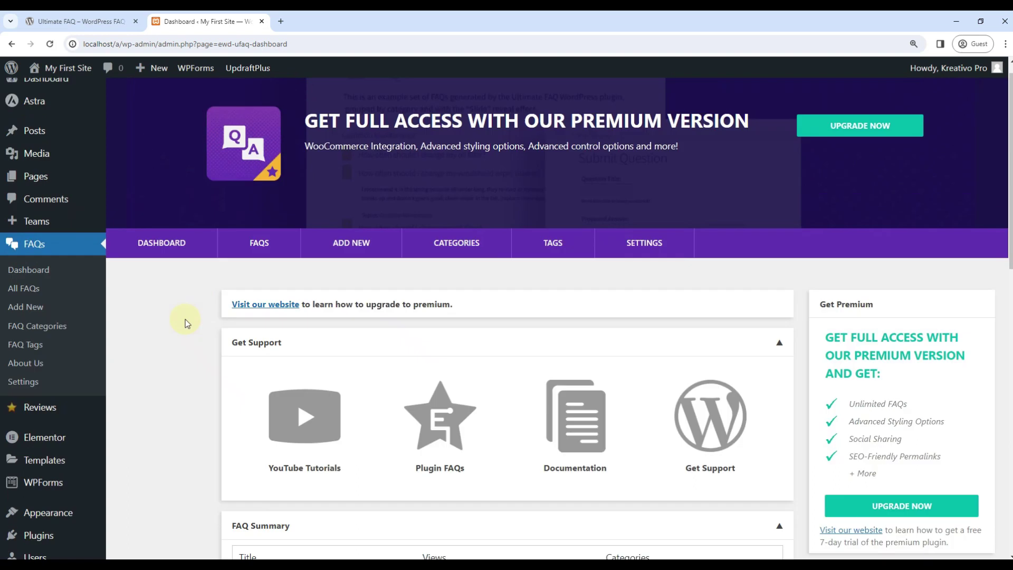
{"action": "scroll", "coordinate": [185, 319], "scroll_direction": "down", "scroll_amount": 2}
{"action": "left_click", "coordinate": [779, 255]}
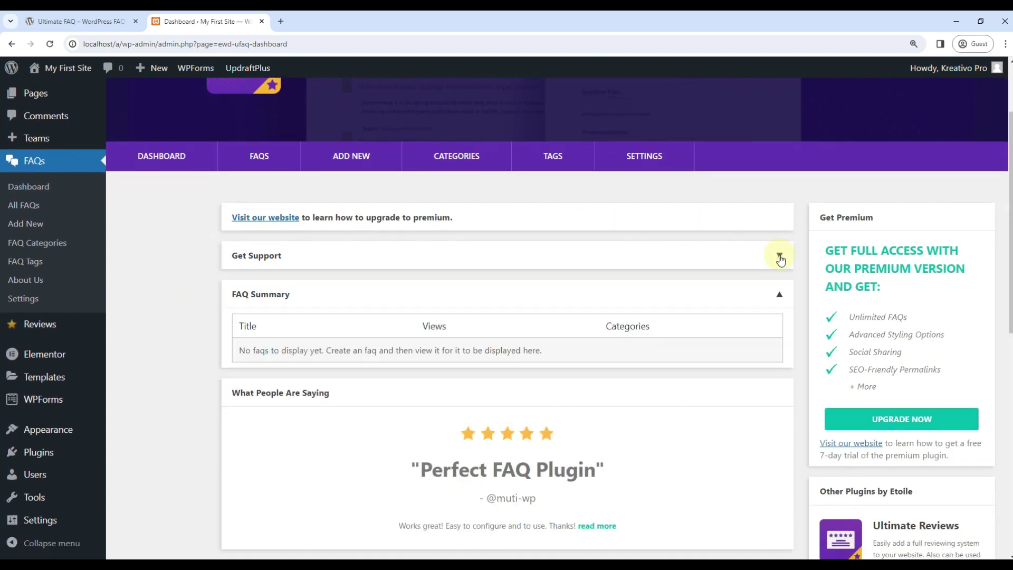
{"action": "scroll", "coordinate": [236, 247], "scroll_direction": "down", "scroll_amount": 1}
{"action": "left_click_drag", "start_coordinate": [242, 247], "coordinate": [647, 302]}
{"action": "left_click", "coordinate": [188, 300]}
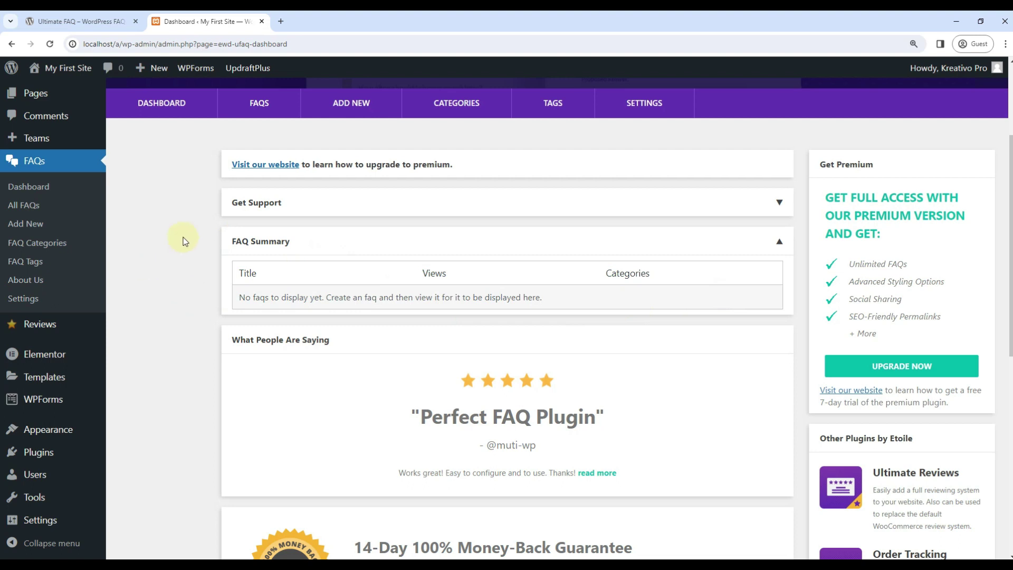
{"action": "left_click", "coordinate": [134, 101]}
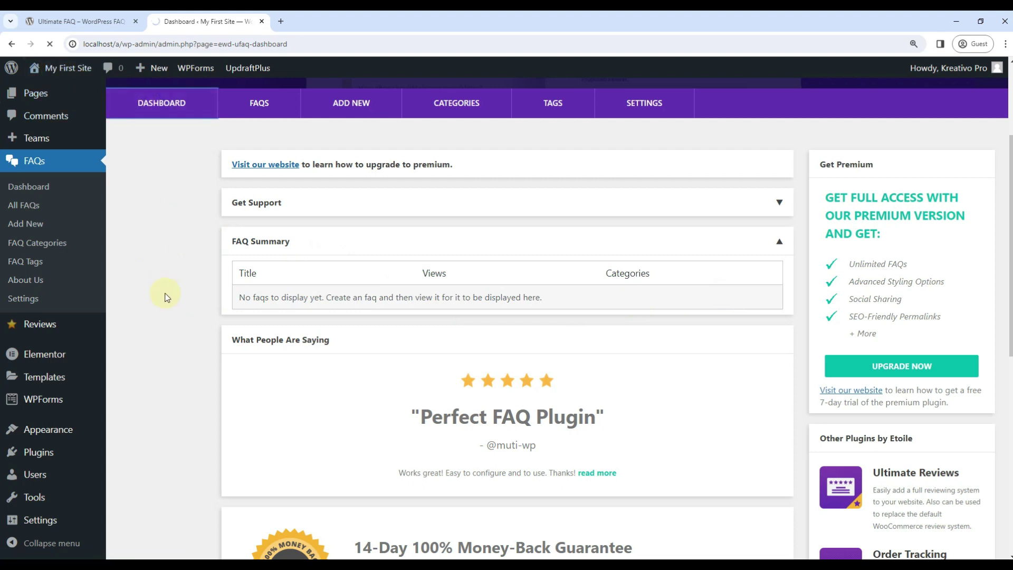
{"action": "scroll", "coordinate": [190, 325], "scroll_direction": "down", "scroll_amount": 1}
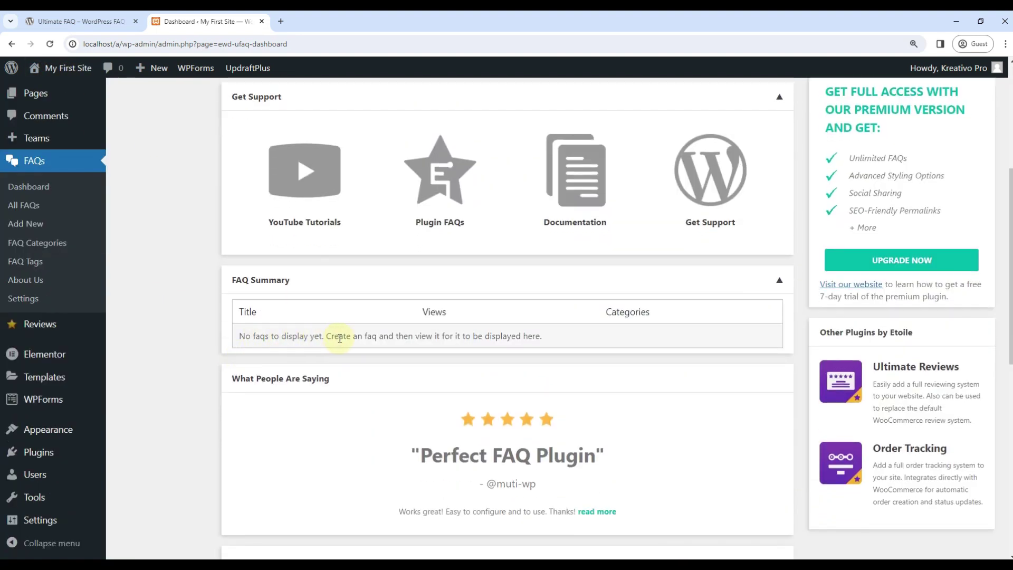
{"action": "scroll", "coordinate": [398, 323], "scroll_direction": "up", "scroll_amount": 3}
Step: Check the FAQ list showing 'How does it work?' published, then head to the categories list
{"action": "left_click", "coordinate": [261, 270]}
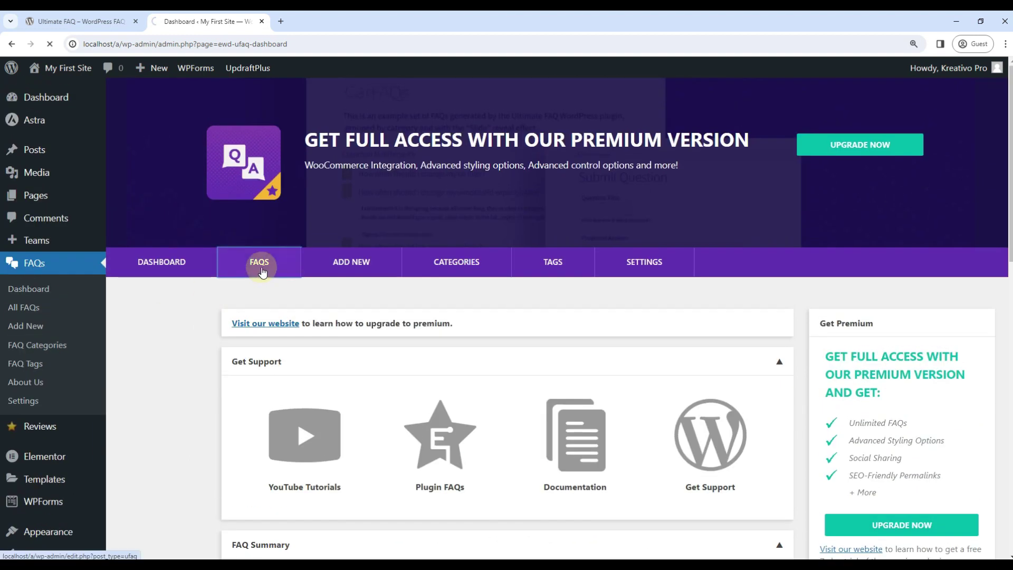
{"action": "scroll", "coordinate": [352, 370], "scroll_direction": "down", "scroll_amount": 2}
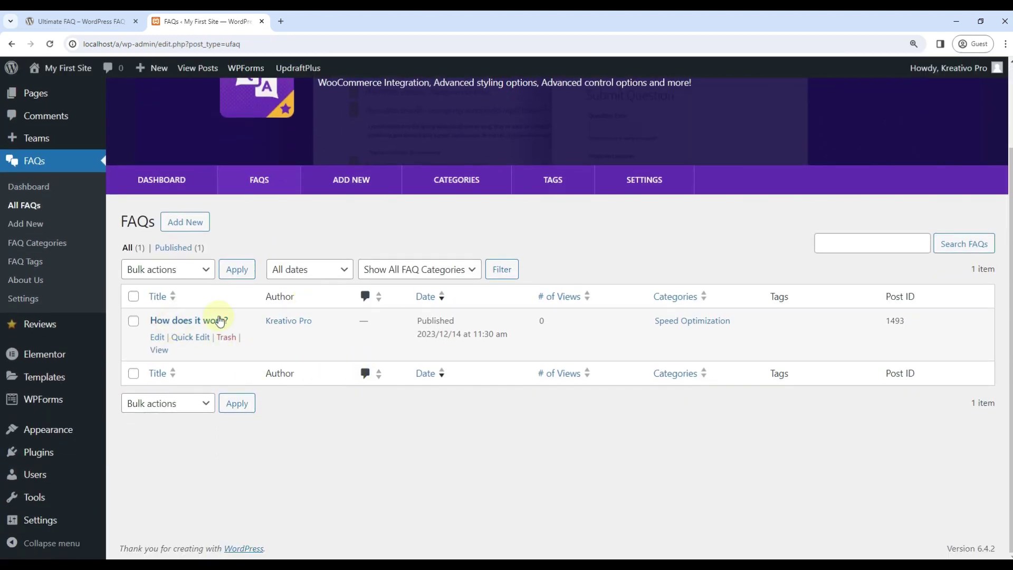
{"action": "left_click", "coordinate": [163, 188]}
{"action": "scroll", "coordinate": [560, 351], "scroll_direction": "down", "scroll_amount": 3}
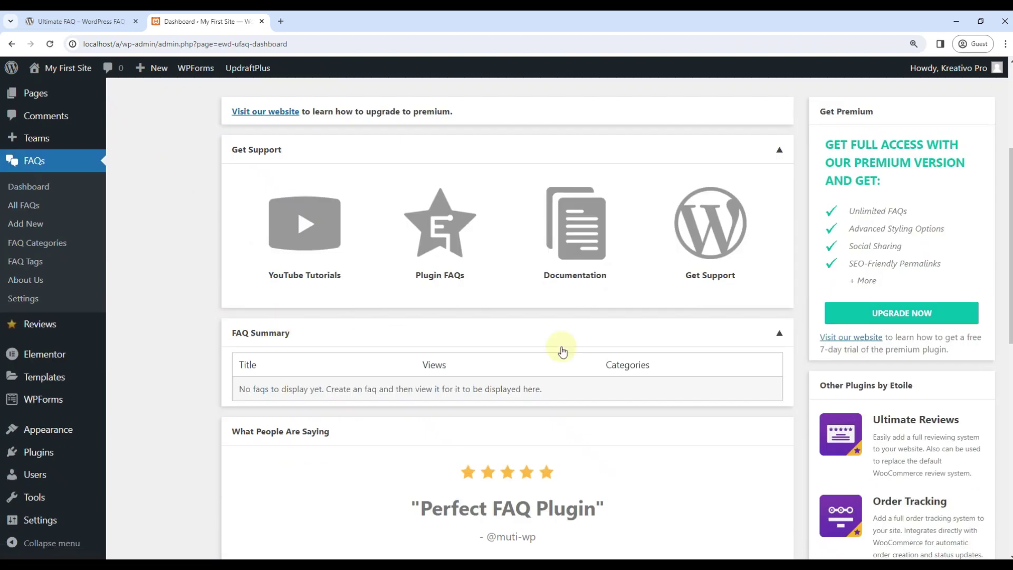
{"action": "scroll", "coordinate": [618, 364], "scroll_direction": "down", "scroll_amount": 1}
{"action": "scroll", "coordinate": [519, 373], "scroll_direction": "down", "scroll_amount": 4}
{"action": "scroll", "coordinate": [515, 369], "scroll_direction": "up", "scroll_amount": 6}
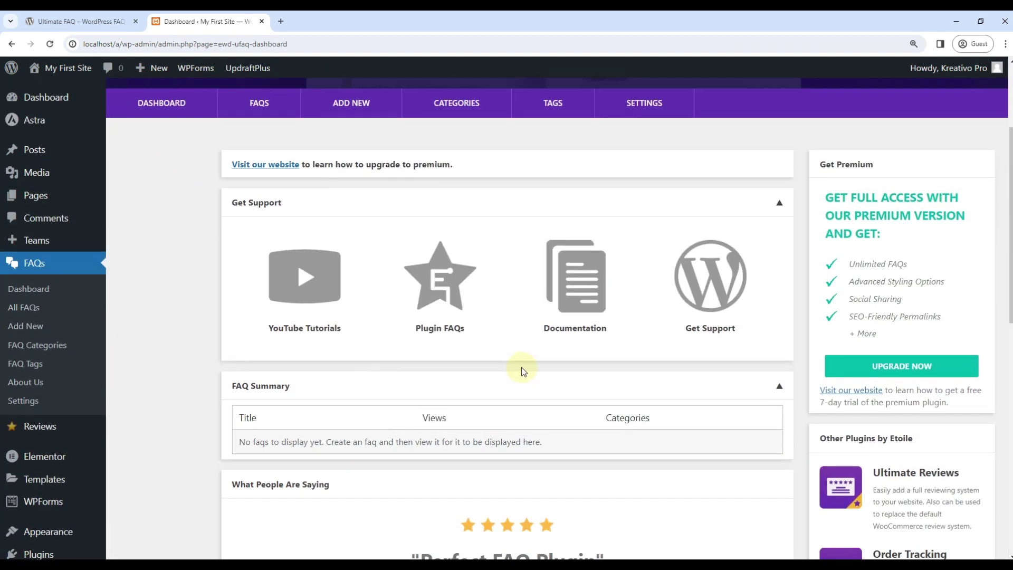
{"action": "scroll", "coordinate": [500, 367], "scroll_direction": "up", "scroll_amount": 2}
{"action": "scroll", "coordinate": [824, 338], "scroll_direction": "down", "scroll_amount": 3}
{"action": "scroll", "coordinate": [478, 315], "scroll_direction": "down", "scroll_amount": 3}
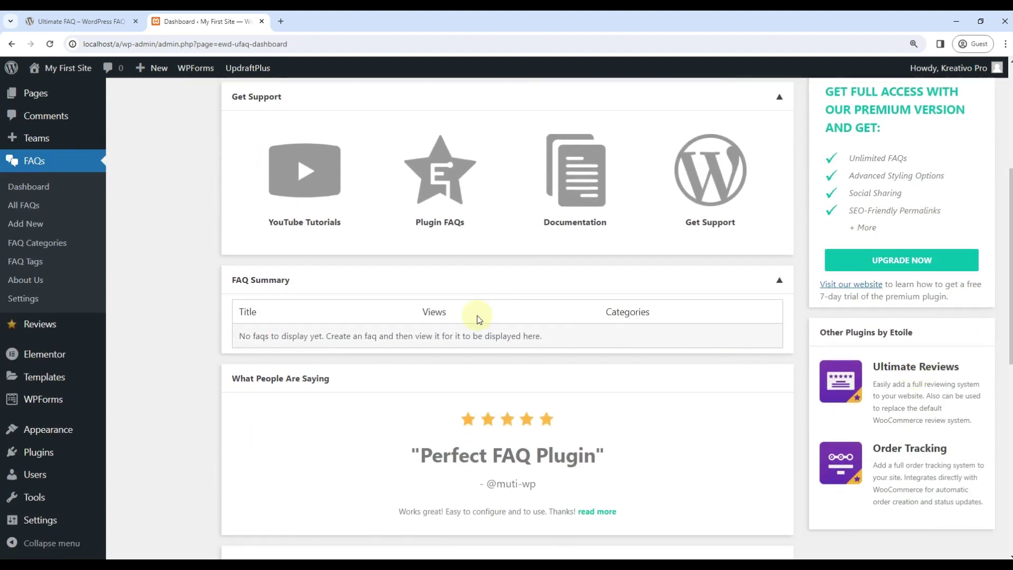
{"action": "scroll", "coordinate": [477, 315], "scroll_direction": "up", "scroll_amount": 6}
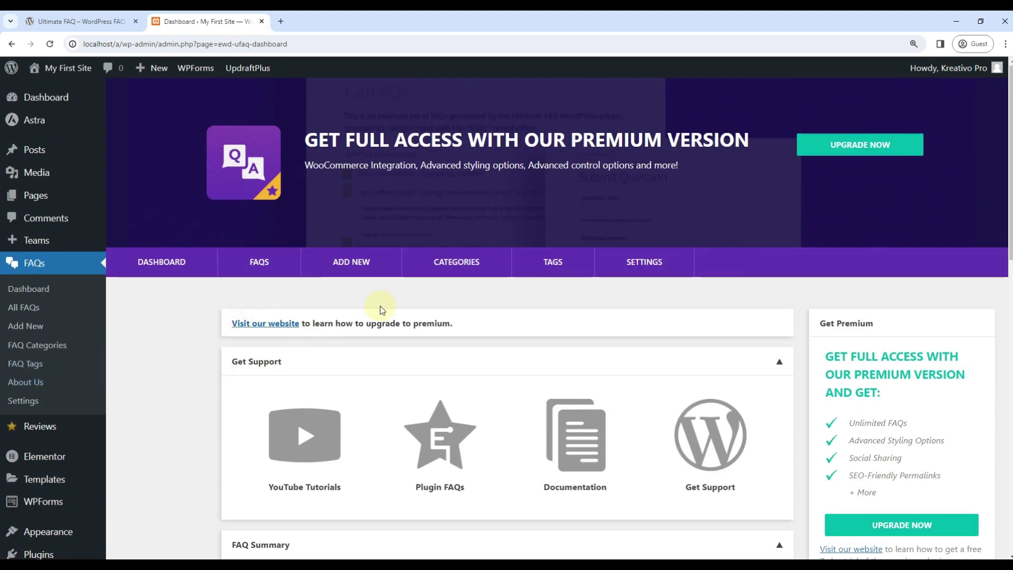
{"action": "left_click", "coordinate": [462, 263]}
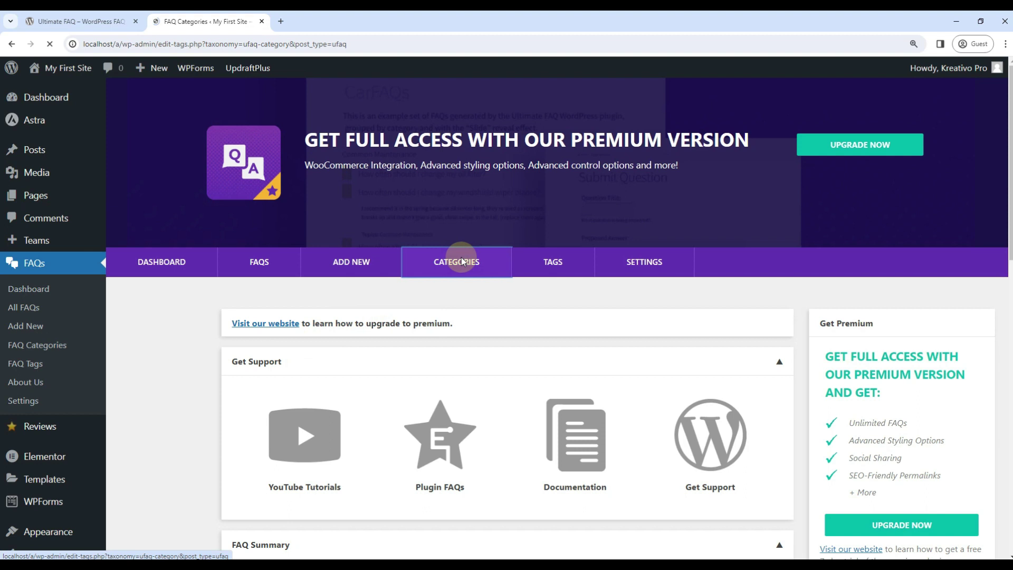
{"action": "scroll", "coordinate": [387, 294], "scroll_direction": "down", "scroll_amount": 1}
{"action": "type", "text": "Security Optimization"}
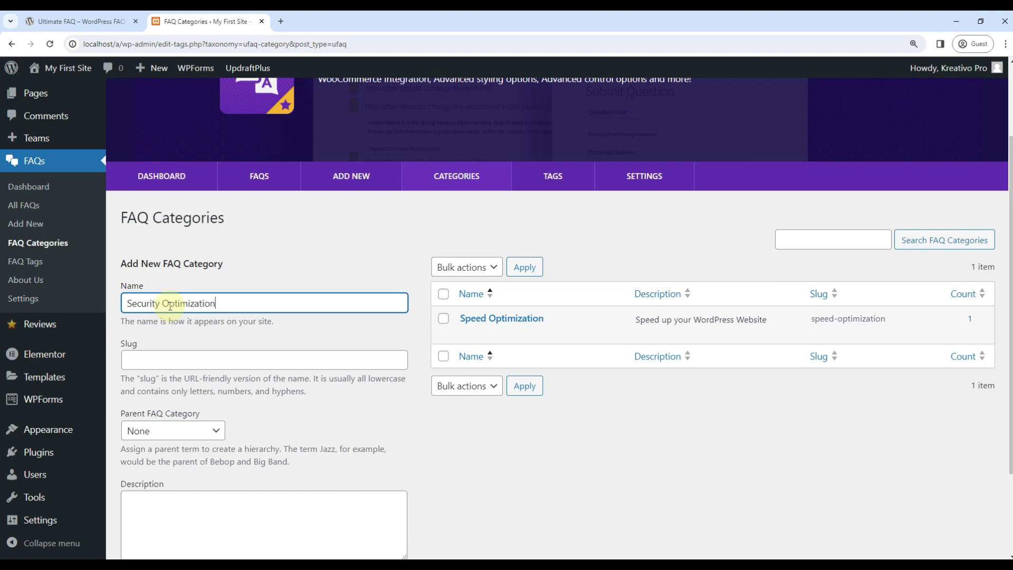
{"action": "scroll", "coordinate": [170, 307], "scroll_direction": "down", "scroll_amount": 2}
{"action": "left_click_drag", "start_coordinate": [636, 204], "coordinate": [766, 204]}
Step: Add the Security Optimization category described 'Secure your WordPress Website', then check the tags page
{"action": "key", "text": "ctrl+c"}
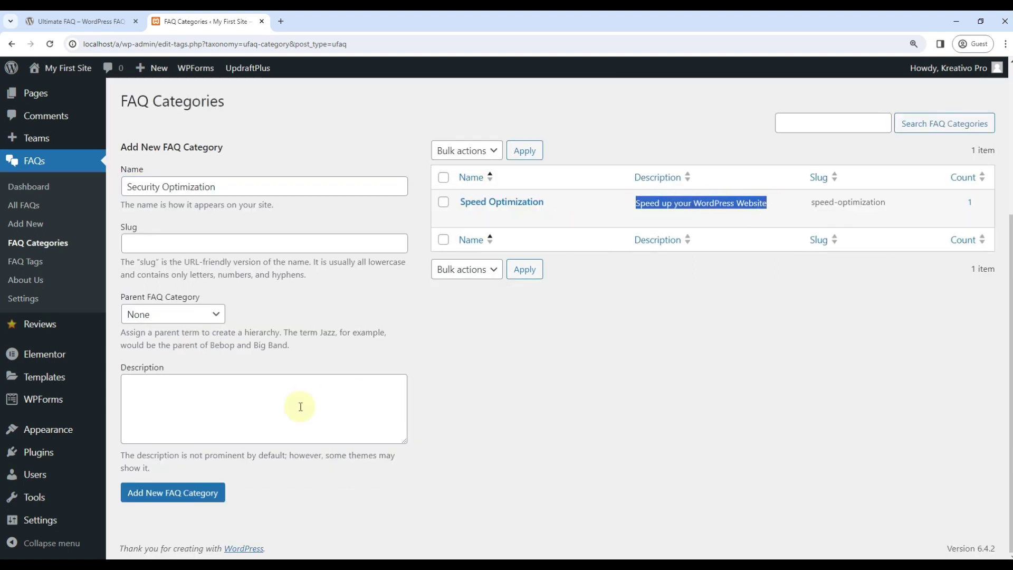
{"action": "left_click", "coordinate": [302, 404]}
{"action": "key", "text": "ctrl+v"}
{"action": "left_click_drag", "start_coordinate": [129, 383], "coordinate": [165, 383]}
{"action": "type", "text": "ecure"}
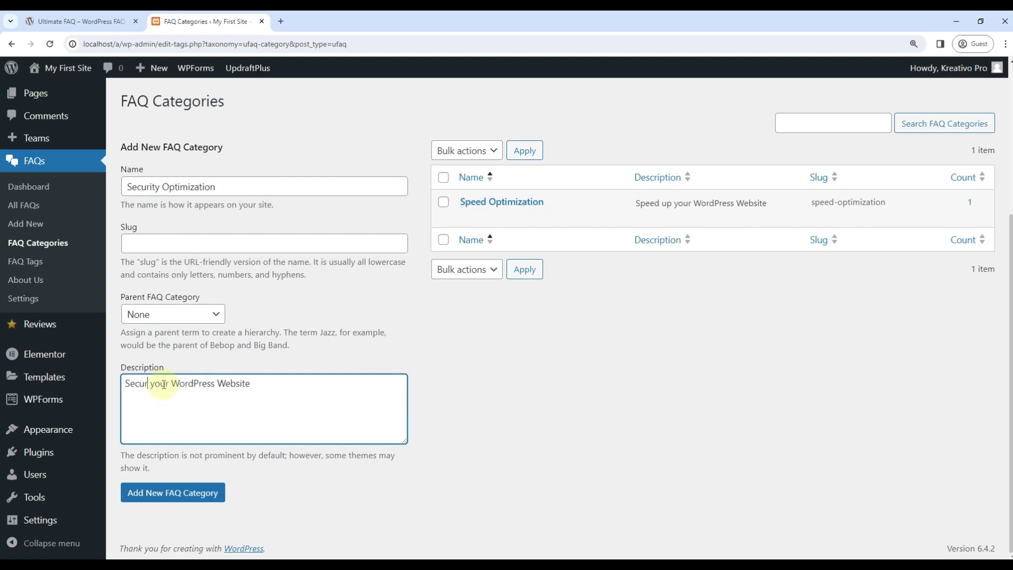
{"action": "left_click", "coordinate": [206, 489]}
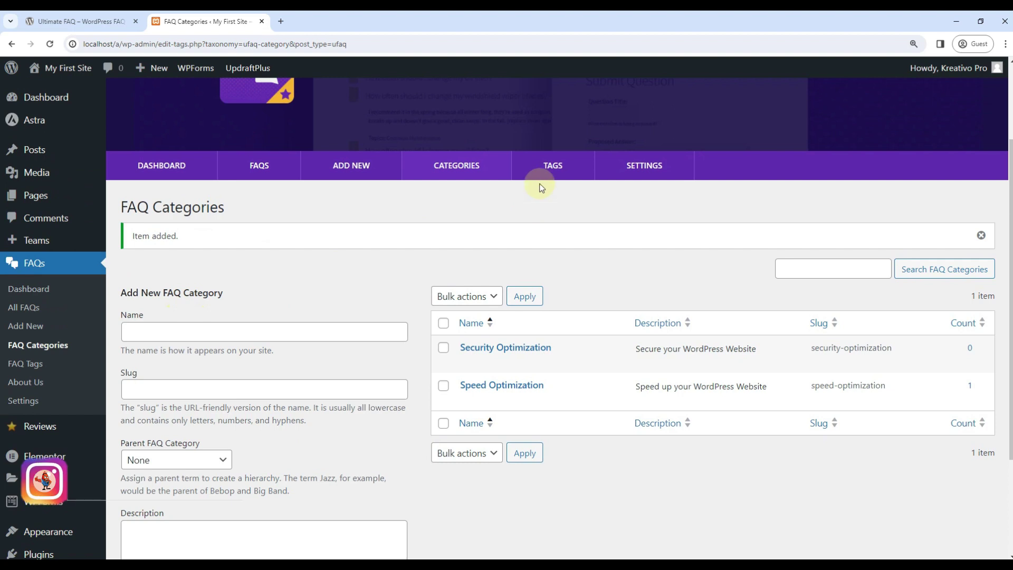
{"action": "left_click", "coordinate": [548, 173]}
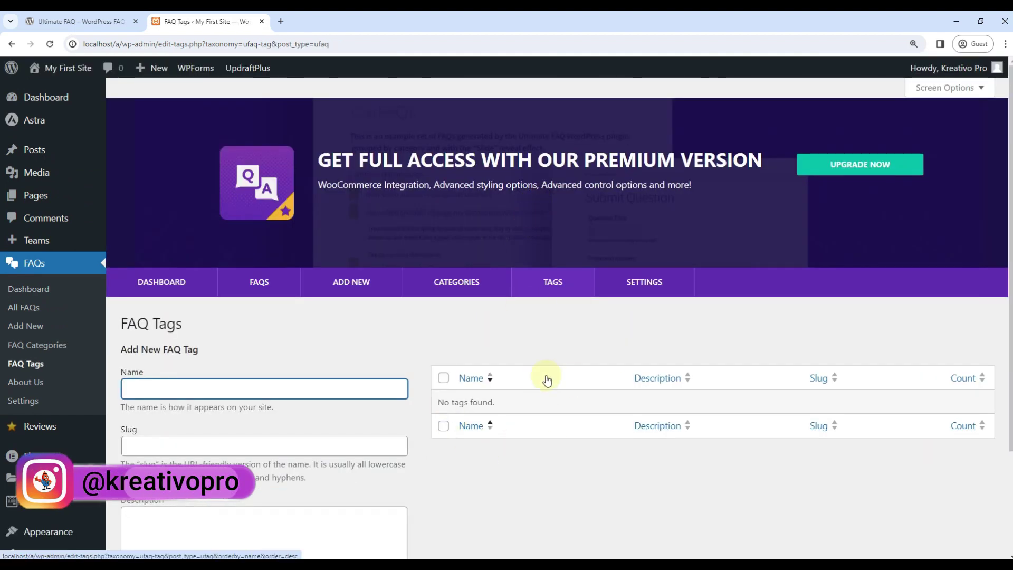
Step: Publish a new FAQ 'Why do websites get hacked?' answered 'Low Security measures.' and return to the admin
{"action": "left_click", "coordinate": [260, 290]}
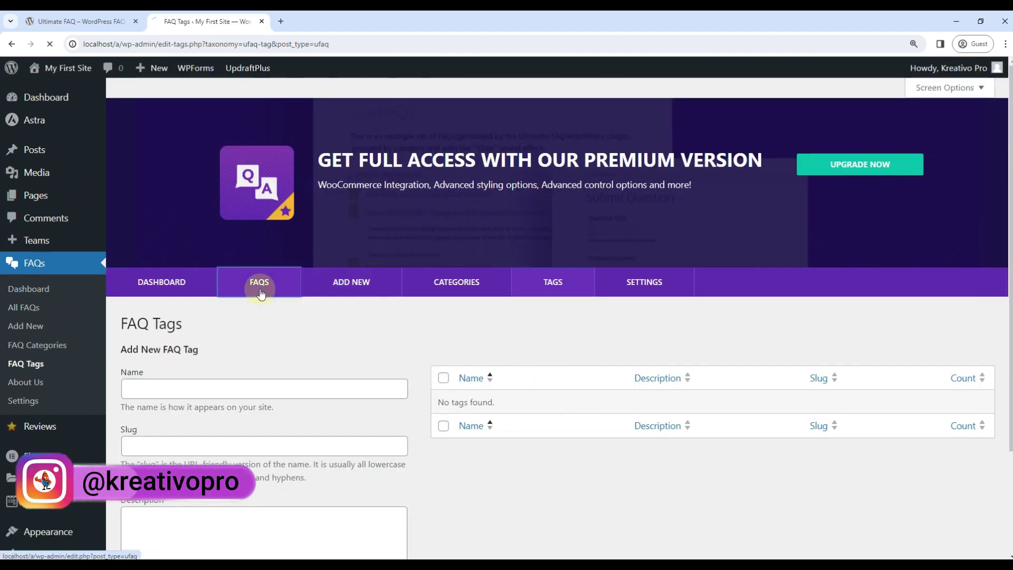
{"action": "left_click", "coordinate": [347, 290]}
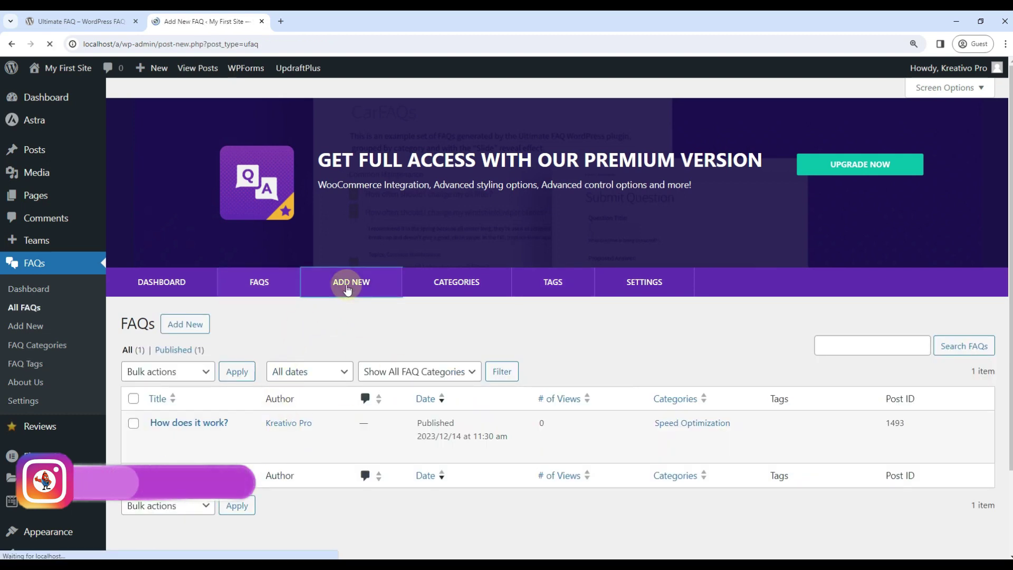
{"action": "type", "text": "Why do website"}
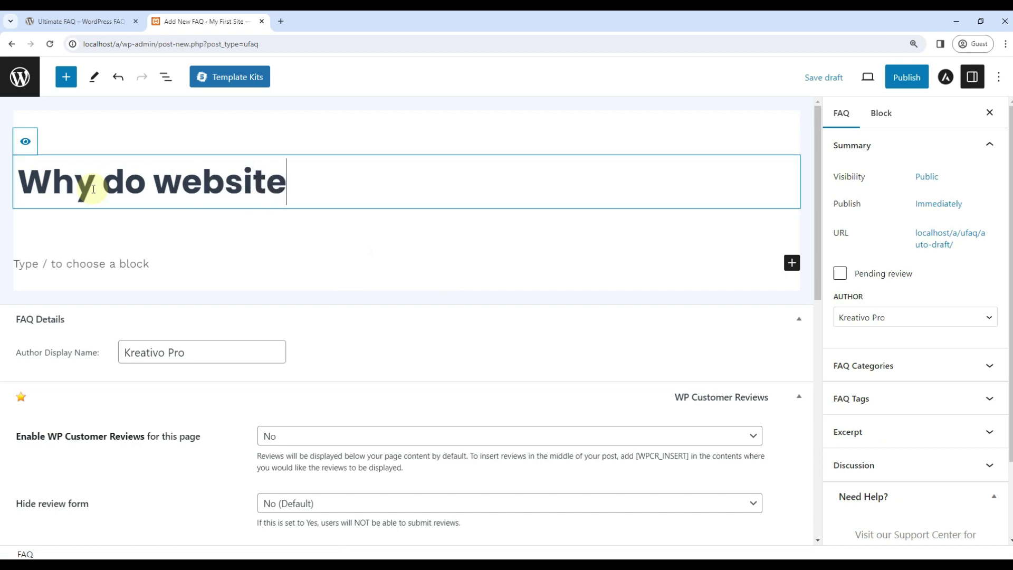
{"action": "type", "text": "s get hacked?"}
{"action": "left_click", "coordinate": [75, 255]}
{"action": "type", "text": "Low Security measures."}
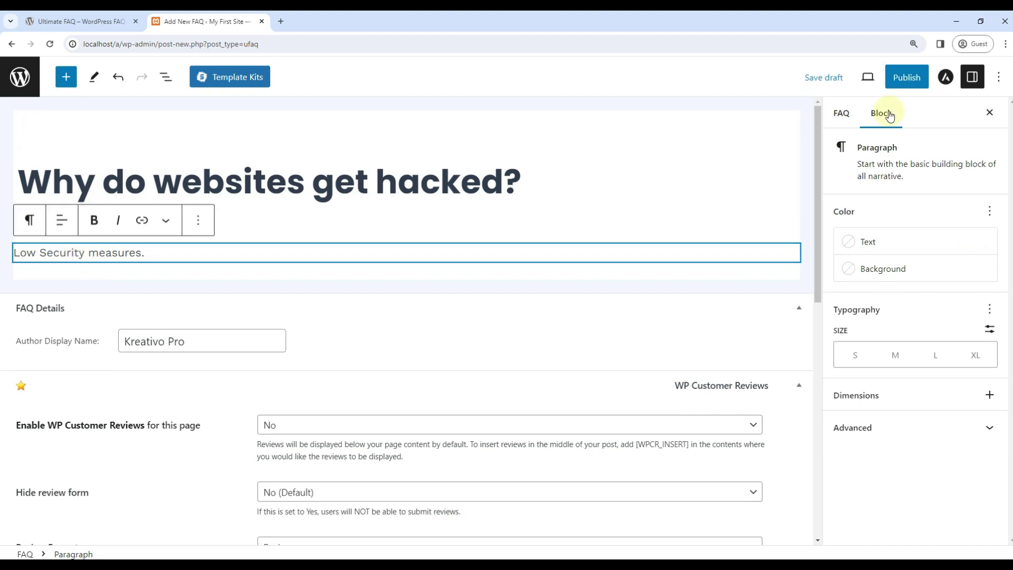
{"action": "left_click", "coordinate": [891, 77]}
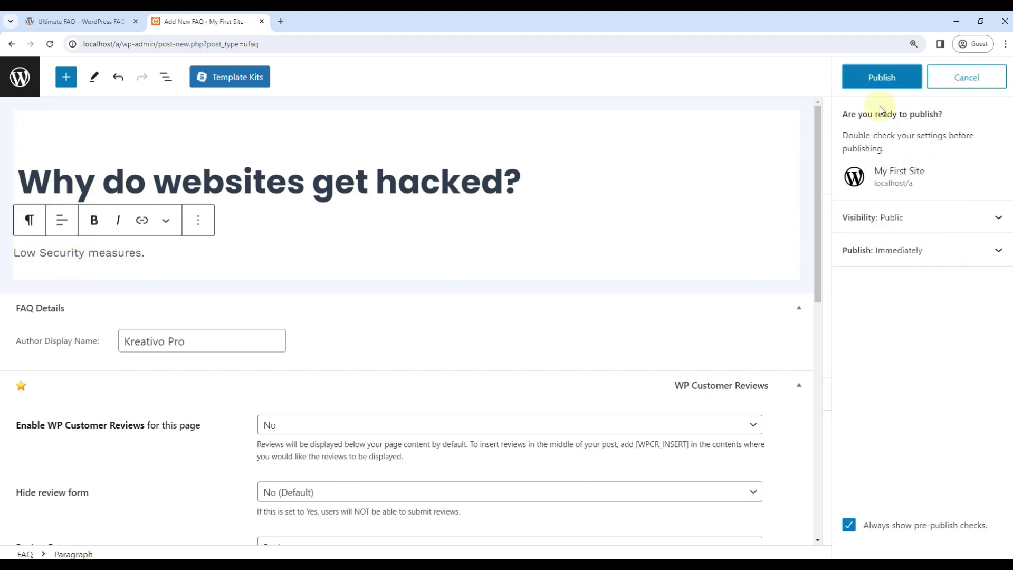
{"action": "left_click", "coordinate": [883, 77]}
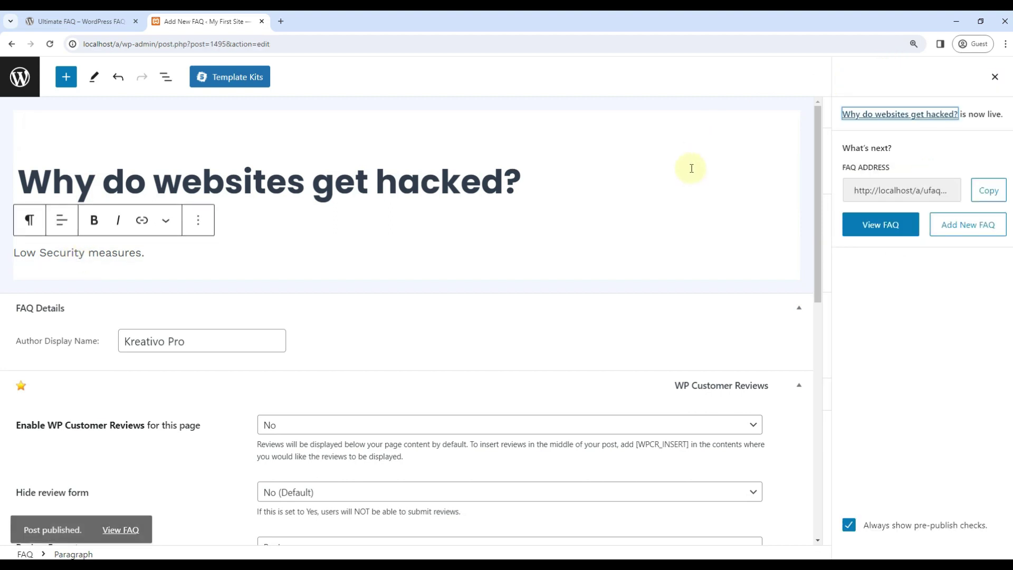
{"action": "left_click", "coordinate": [29, 91]}
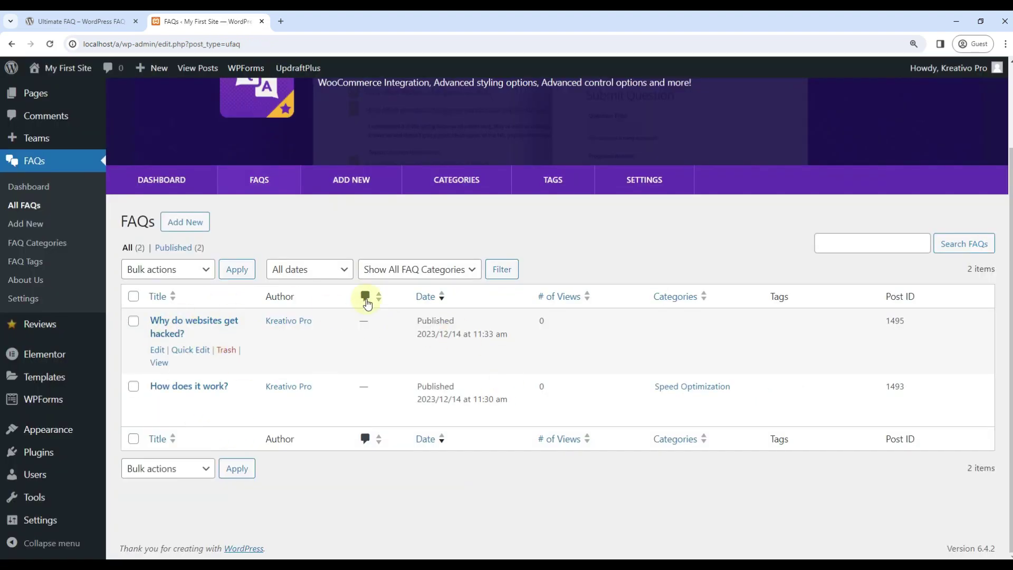
Step: File the hacked-websites FAQ under Security Optimization, update it, and view the live FAQs page
{"action": "left_click", "coordinate": [159, 353]}
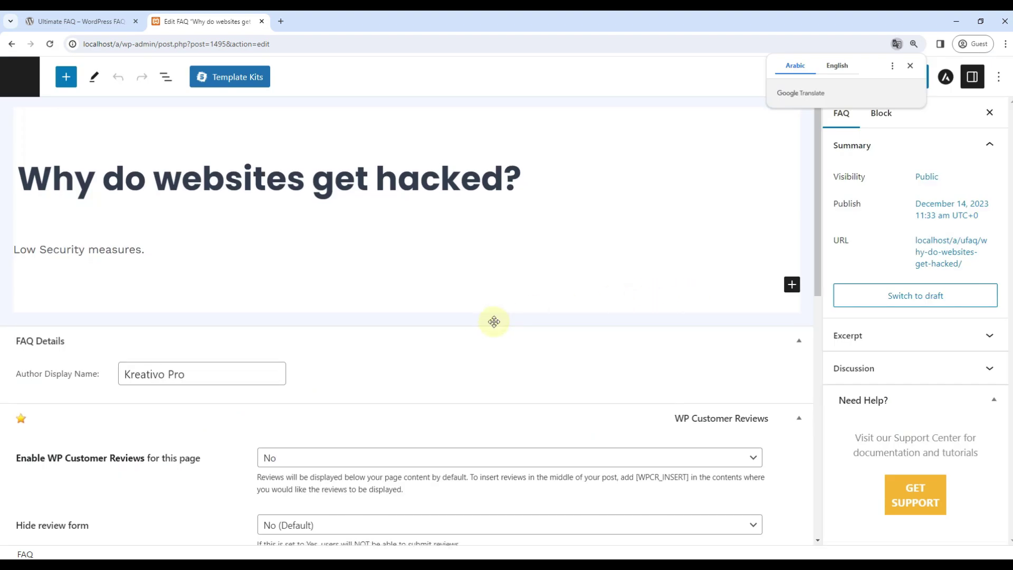
{"action": "scroll", "coordinate": [885, 348], "scroll_direction": "down", "scroll_amount": 3}
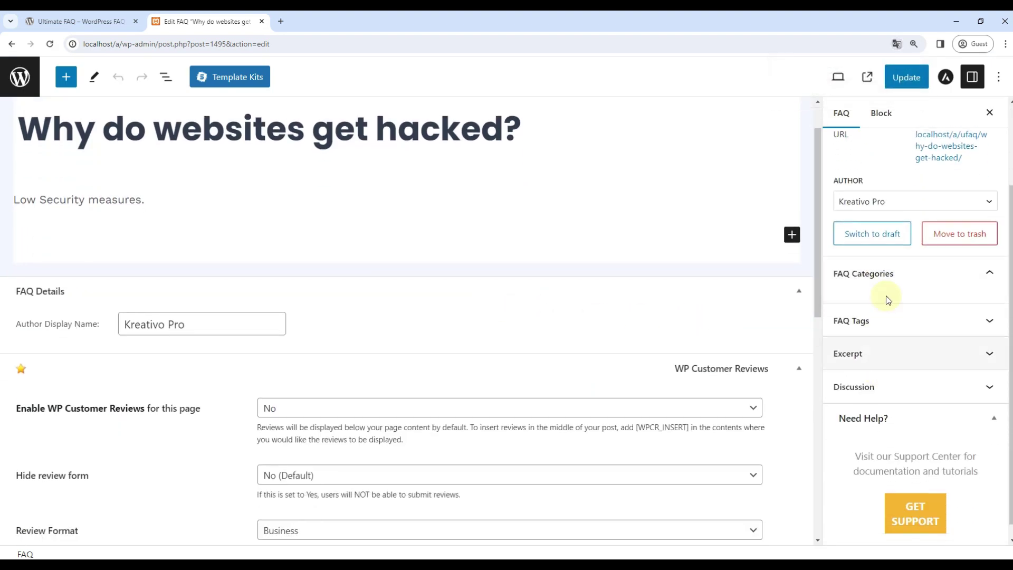
{"action": "left_click", "coordinate": [879, 285]}
{"action": "left_click", "coordinate": [840, 303]}
{"action": "left_click", "coordinate": [906, 77]}
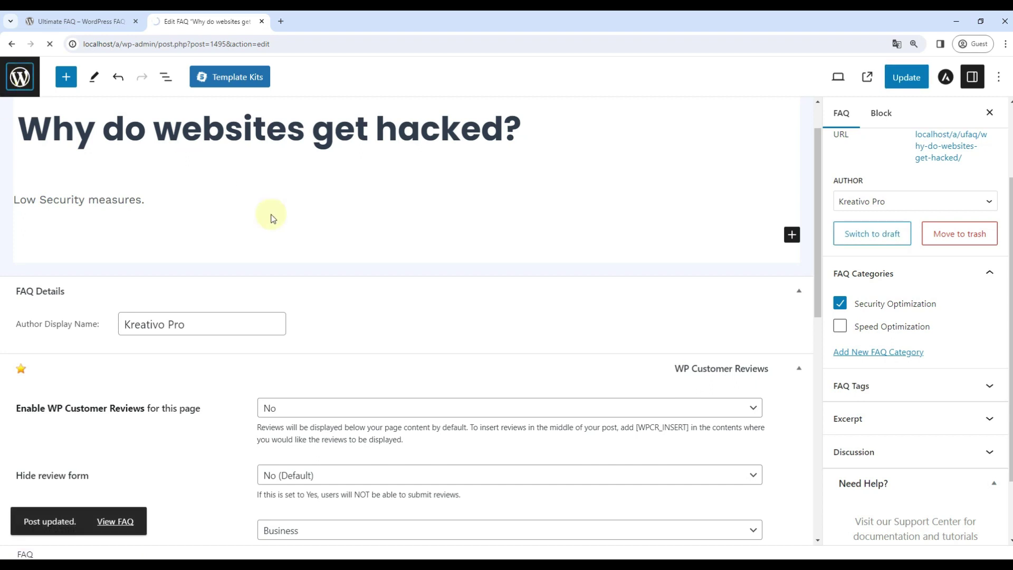
{"action": "scroll", "coordinate": [570, 333], "scroll_direction": "down", "scroll_amount": 2}
{"action": "scroll", "coordinate": [294, 385], "scroll_direction": "down", "scroll_amount": 2}
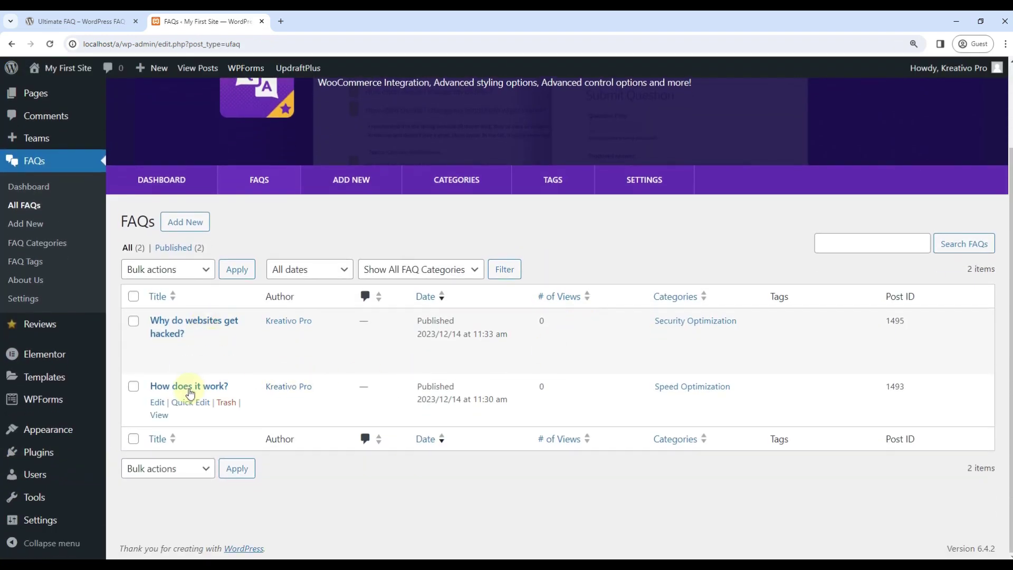
{"action": "scroll", "coordinate": [628, 303], "scroll_direction": "up", "scroll_amount": 3}
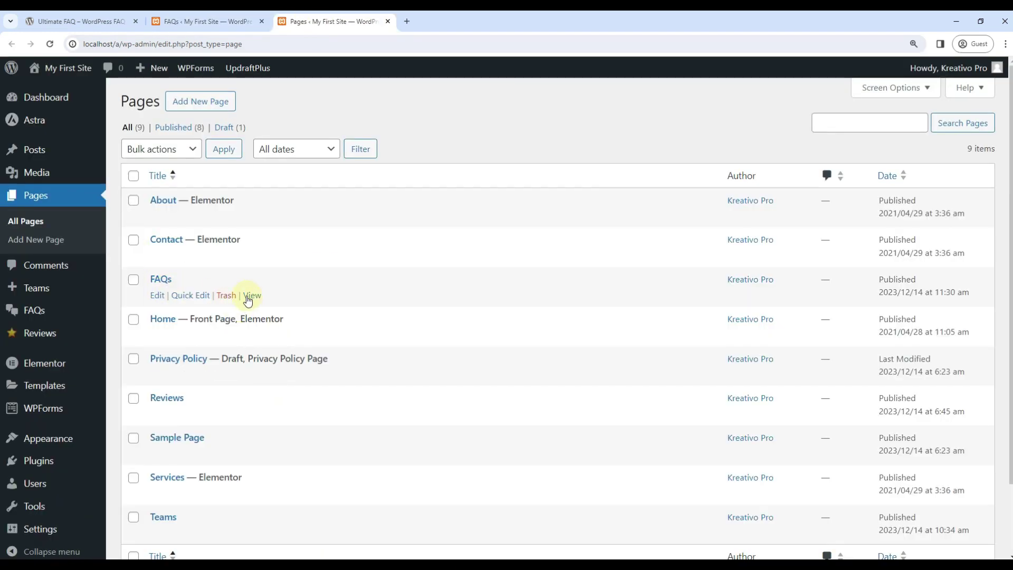
{"action": "left_click", "coordinate": [252, 296]}
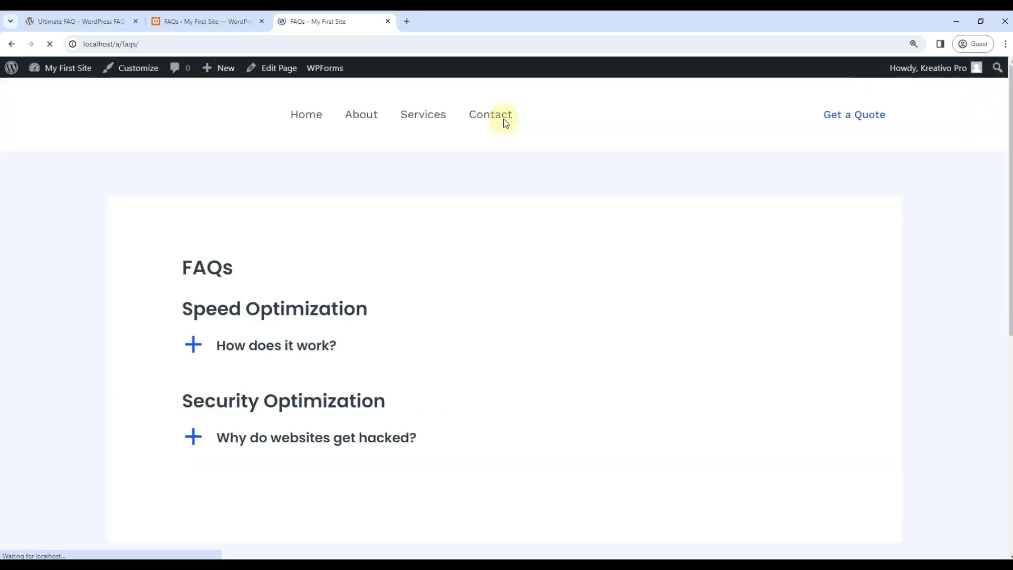
{"action": "scroll", "coordinate": [158, 233], "scroll_direction": "down", "scroll_amount": 2}
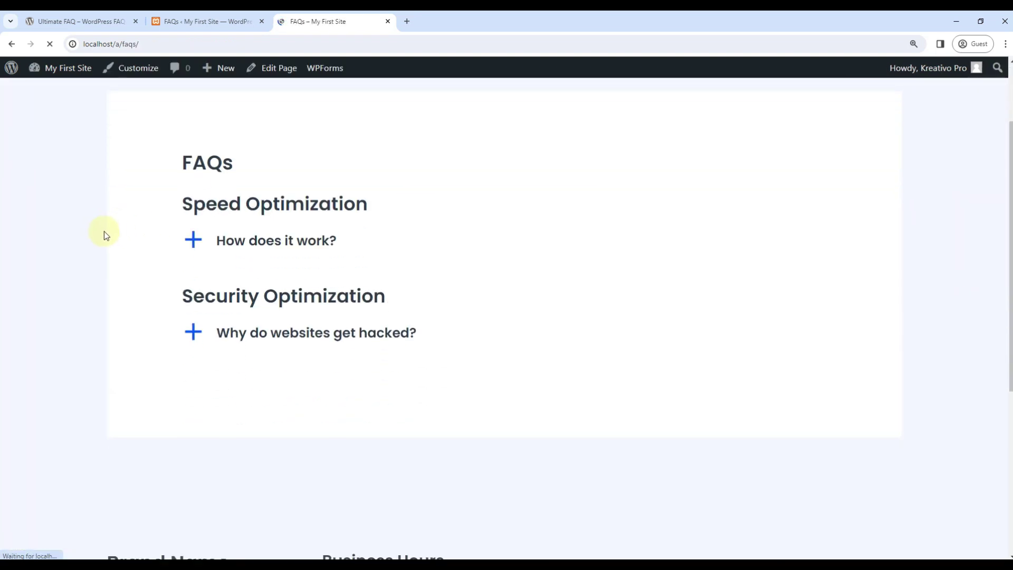
Step: Expand and collapse both FAQ accordions, leaving 'How does it work?' open
{"action": "left_click", "coordinate": [193, 239]}
{"action": "left_click", "coordinate": [193, 244]}
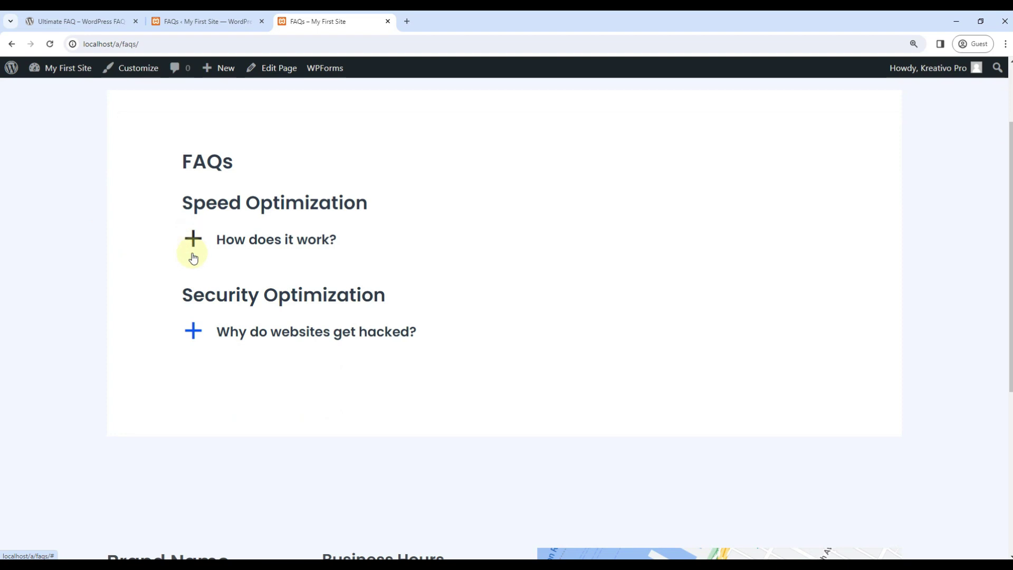
{"action": "left_click", "coordinate": [190, 333]}
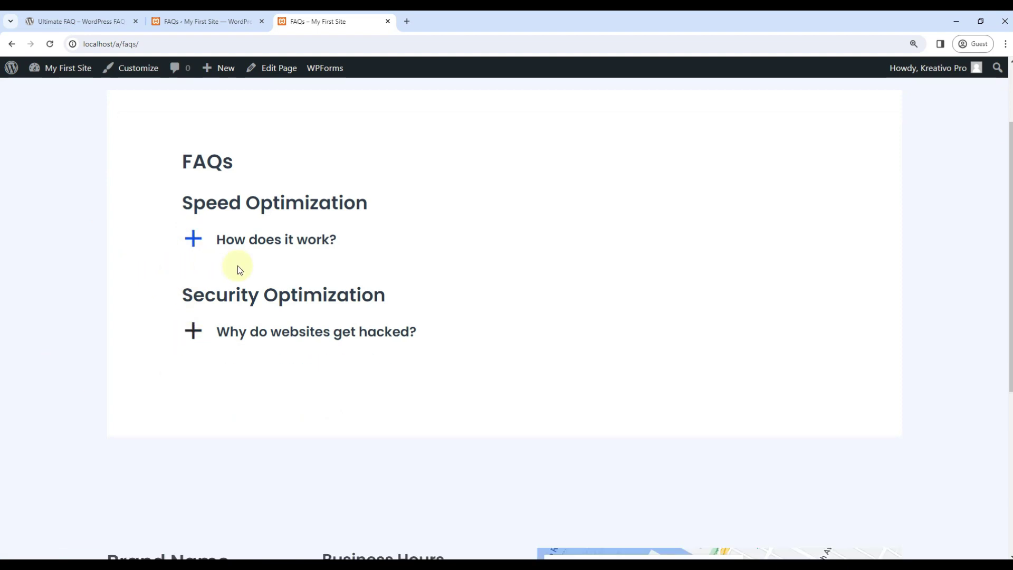
{"action": "left_click", "coordinate": [193, 239]}
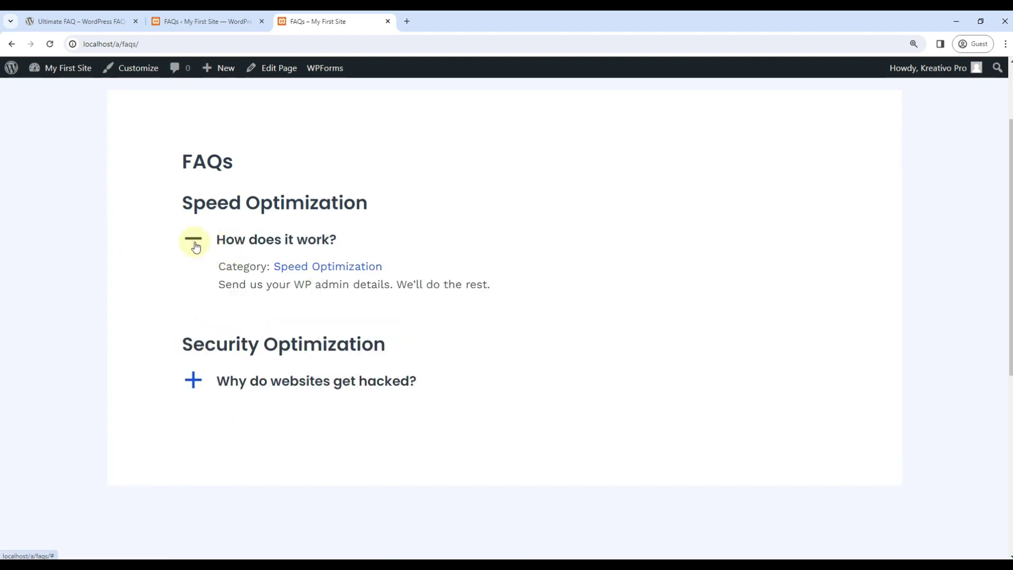
{"action": "left_click", "coordinate": [195, 246]}
{"action": "left_click", "coordinate": [312, 258]}
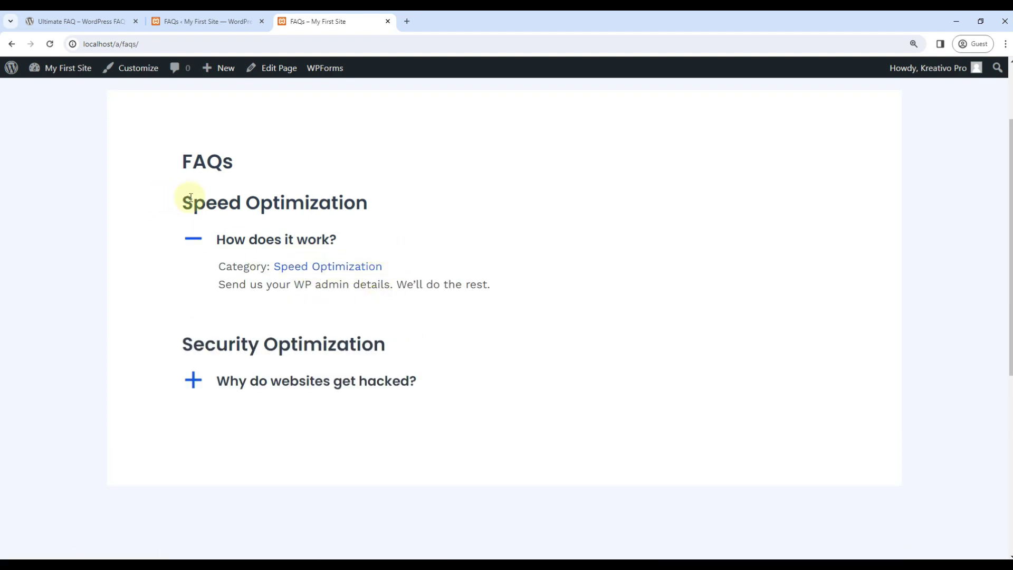
Step: Highlight the Speed Optimization heading and the FAQ's category line to inspect them
{"action": "left_click_drag", "start_coordinate": [184, 202], "coordinate": [369, 201]}
{"action": "left_click", "coordinate": [381, 197]}
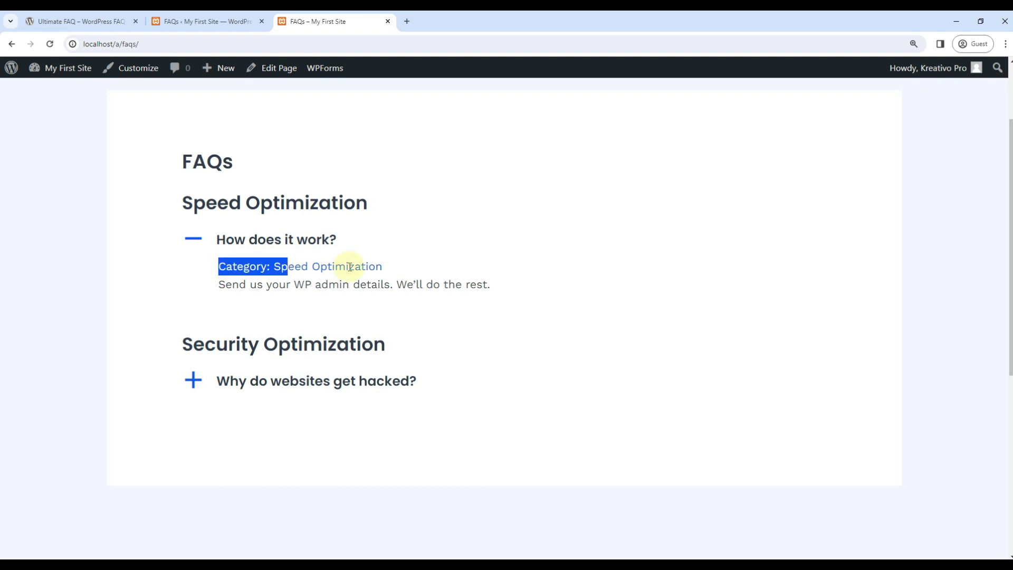
{"action": "left_click_drag", "start_coordinate": [350, 267], "coordinate": [402, 267]}
{"action": "left_click", "coordinate": [347, 172]}
Step: In the FAQ display settings, switch Hide Categories on and save the changes
{"action": "left_click", "coordinate": [211, 21]}
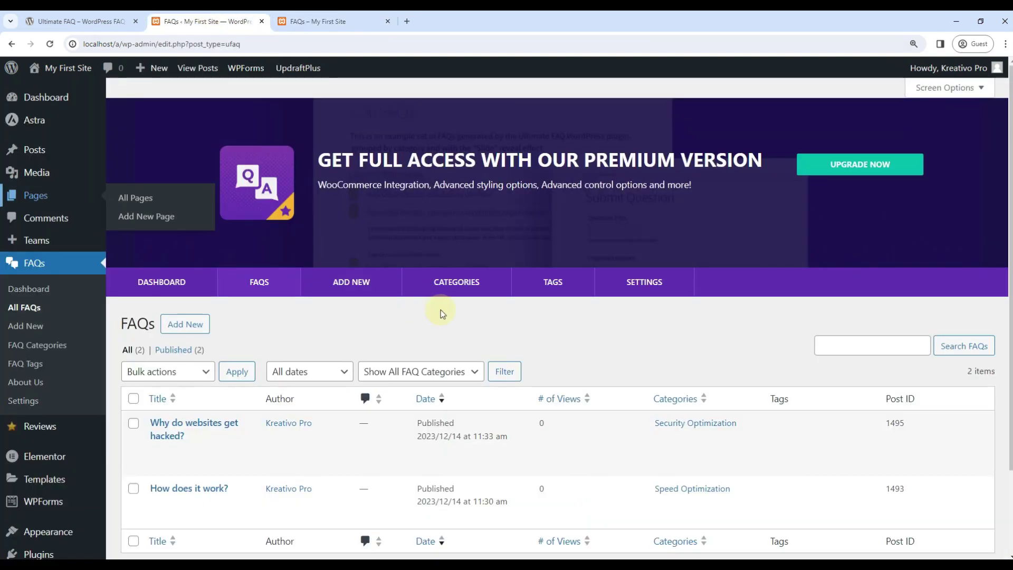
{"action": "left_click", "coordinate": [624, 282]}
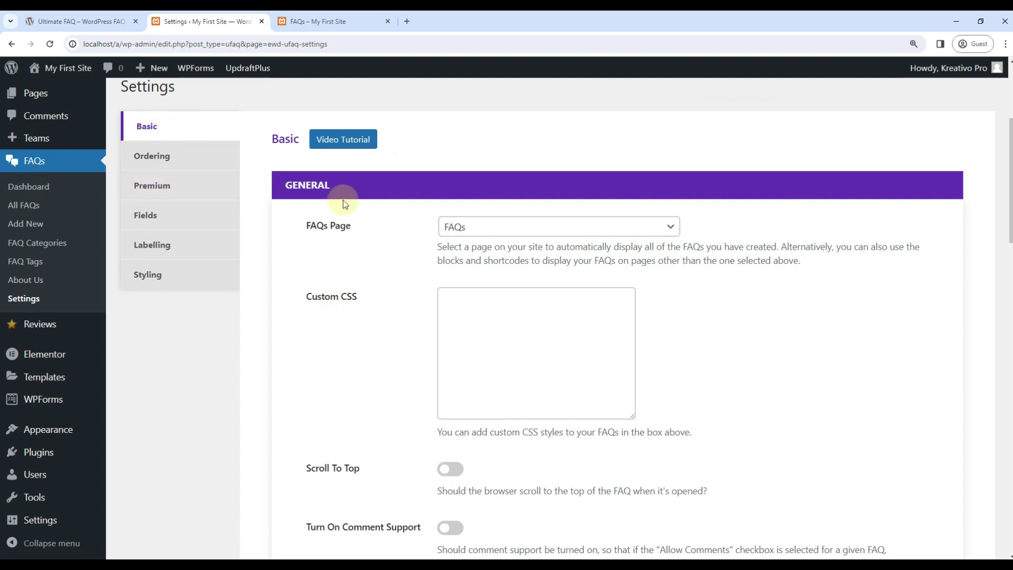
{"action": "scroll", "coordinate": [367, 266], "scroll_direction": "down", "scroll_amount": 2}
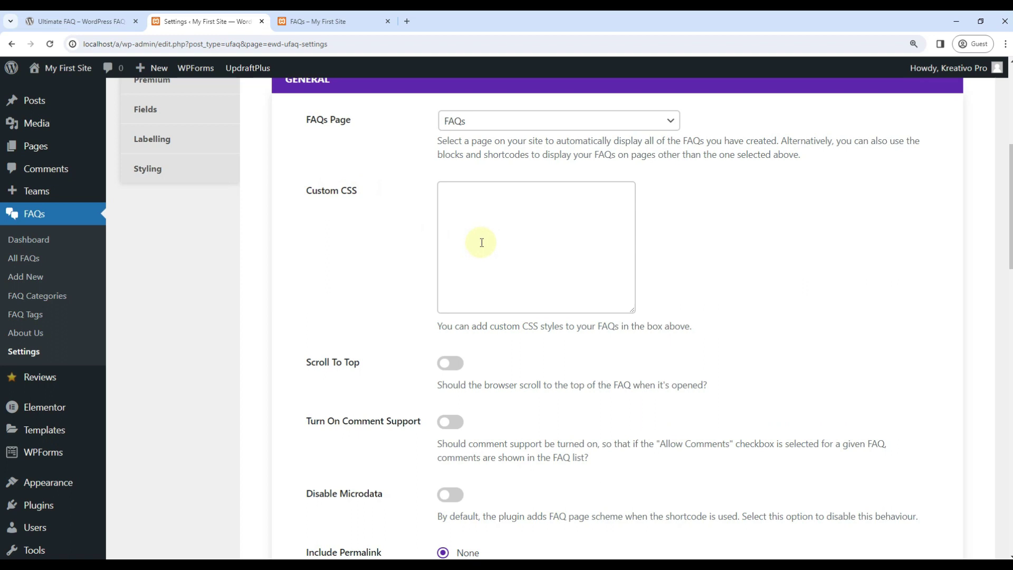
{"action": "scroll", "coordinate": [362, 262], "scroll_direction": "down", "scroll_amount": 3}
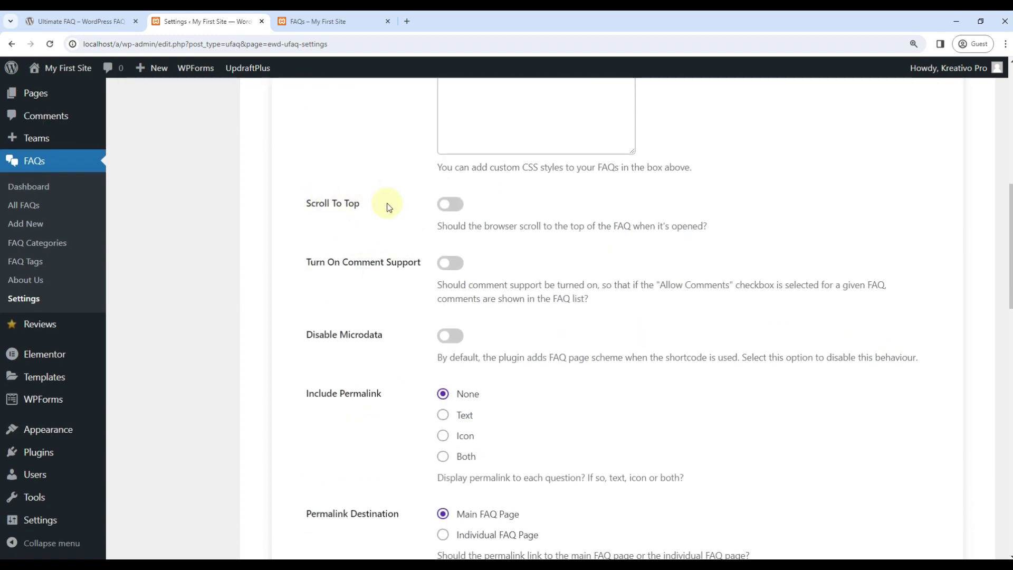
{"action": "scroll", "coordinate": [328, 218], "scroll_direction": "down", "scroll_amount": 1}
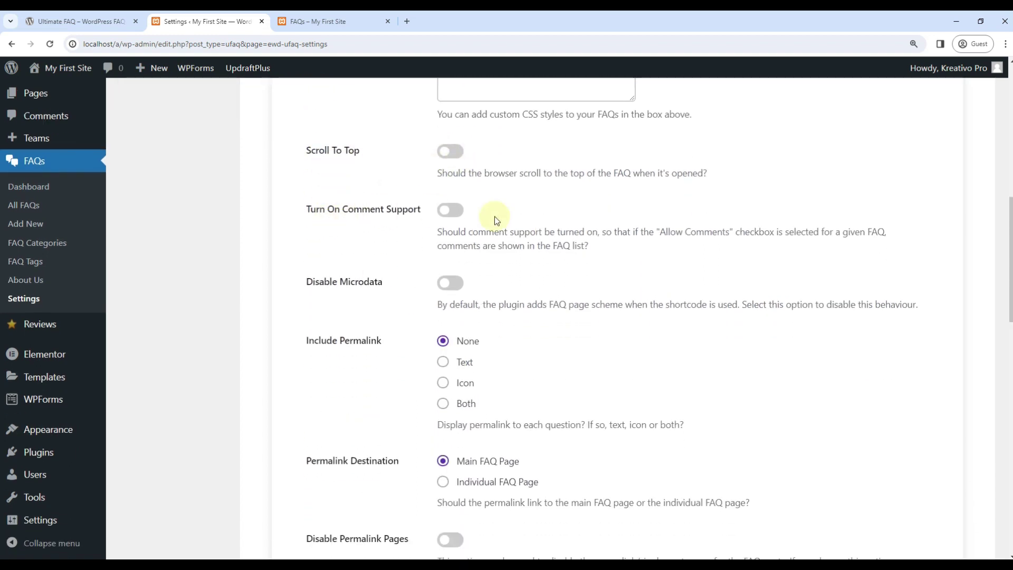
{"action": "scroll", "coordinate": [493, 216], "scroll_direction": "down", "scroll_amount": 2}
{"action": "scroll", "coordinate": [492, 214], "scroll_direction": "down", "scroll_amount": 1}
{"action": "scroll", "coordinate": [348, 290], "scroll_direction": "down", "scroll_amount": 1}
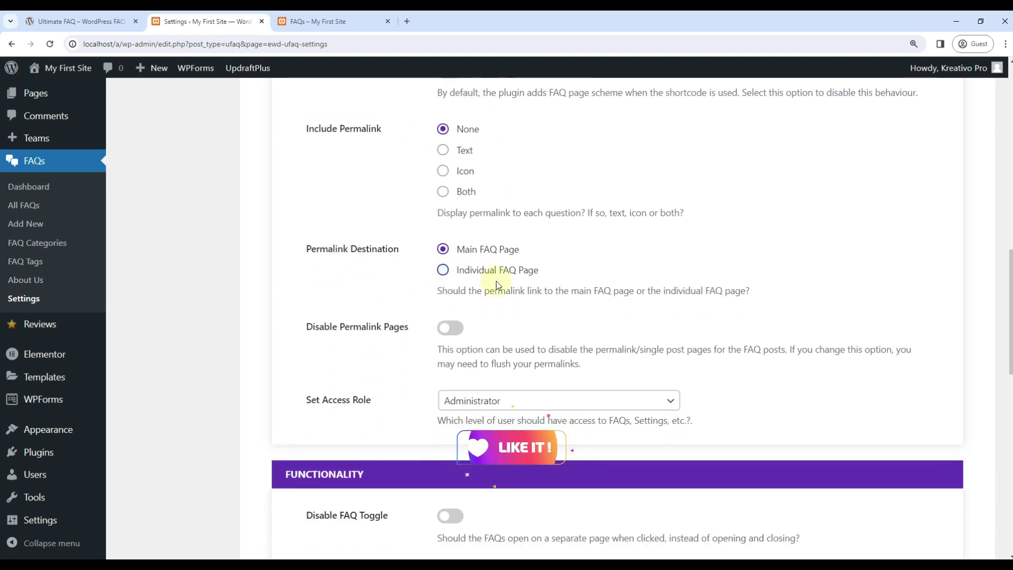
{"action": "scroll", "coordinate": [497, 271], "scroll_direction": "down", "scroll_amount": 2}
{"action": "scroll", "coordinate": [452, 300], "scroll_direction": "down", "scroll_amount": 1}
{"action": "scroll", "coordinate": [353, 268], "scroll_direction": "down", "scroll_amount": 3}
{"action": "scroll", "coordinate": [423, 258], "scroll_direction": "down", "scroll_amount": 1}
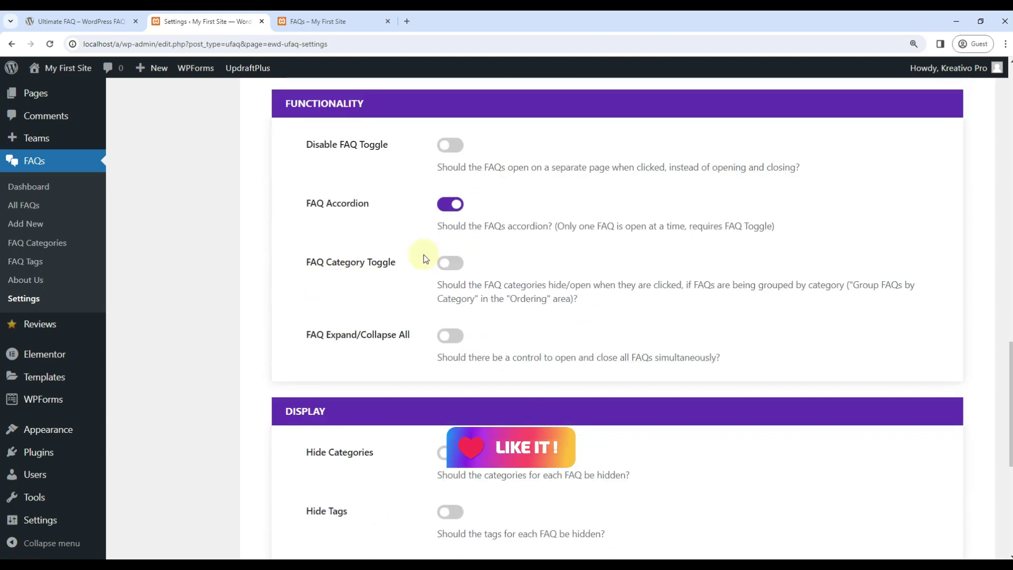
{"action": "scroll", "coordinate": [423, 256], "scroll_direction": "down", "scroll_amount": 2}
{"action": "scroll", "coordinate": [423, 258], "scroll_direction": "down", "scroll_amount": 2}
{"action": "scroll", "coordinate": [424, 258], "scroll_direction": "down", "scroll_amount": 1}
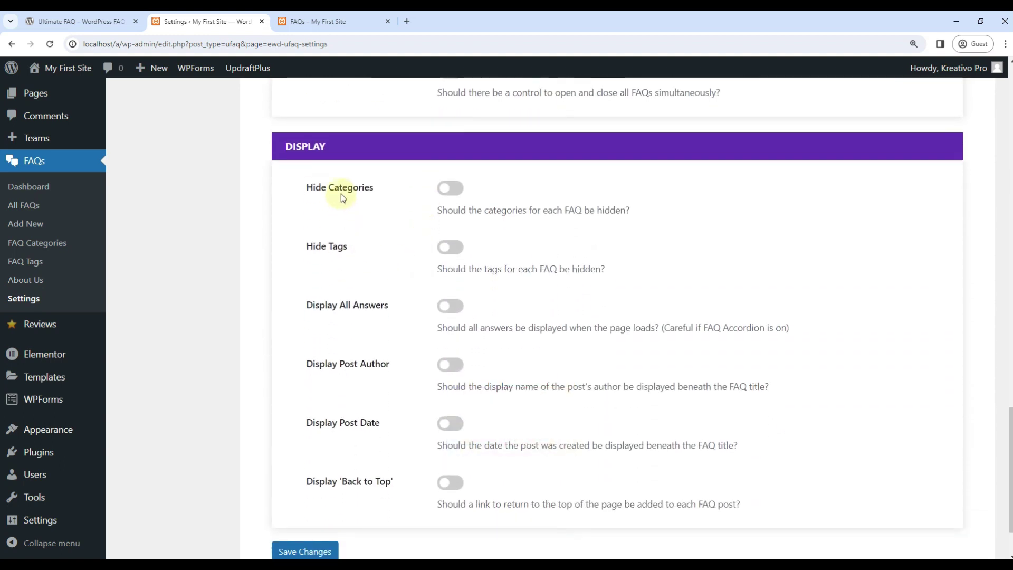
{"action": "left_click", "coordinate": [448, 187]}
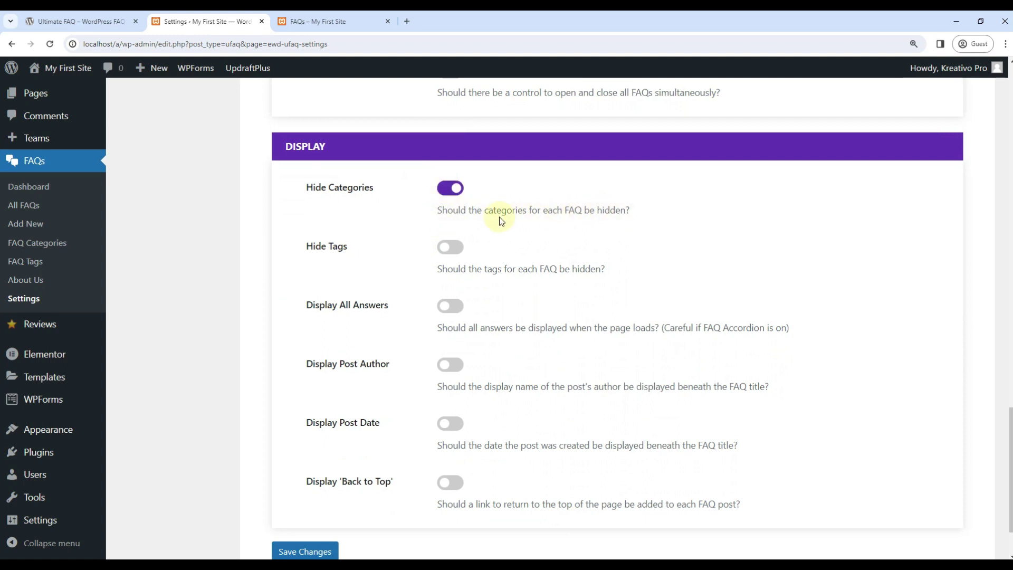
{"action": "left_click", "coordinate": [310, 548]}
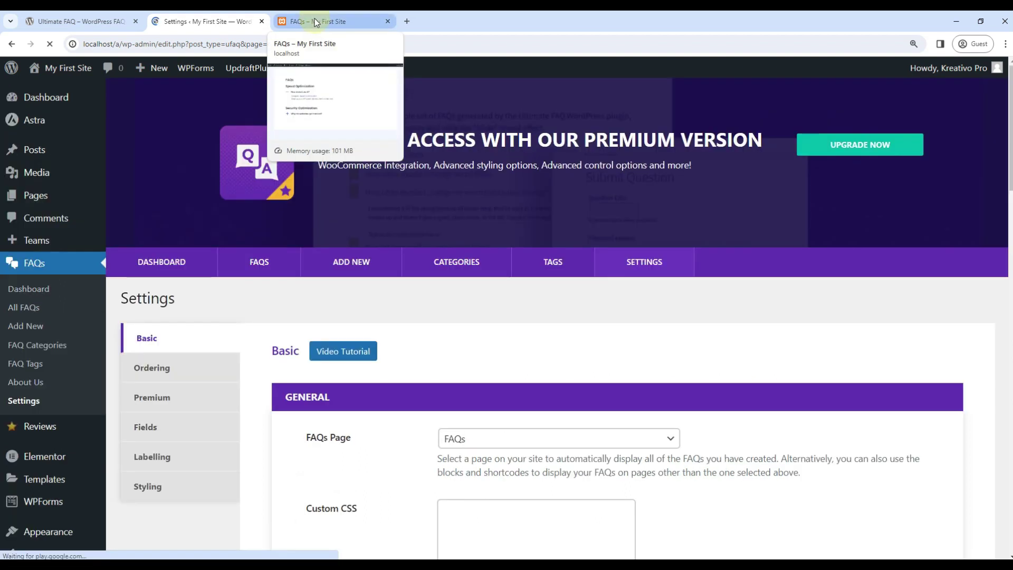
Step: Reload the FAQs page, check the 'Why do websites get hacked?' answer no longer shows its category, and return to the plugin listing
{"action": "left_click", "coordinate": [317, 24]}
{"action": "key", "text": "F5"}
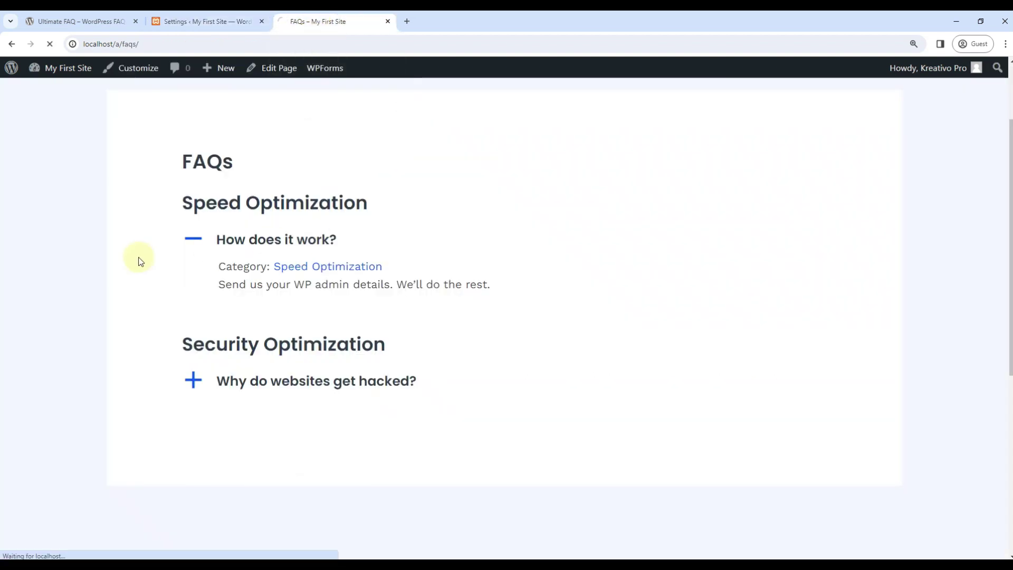
{"action": "left_click", "coordinate": [193, 245]}
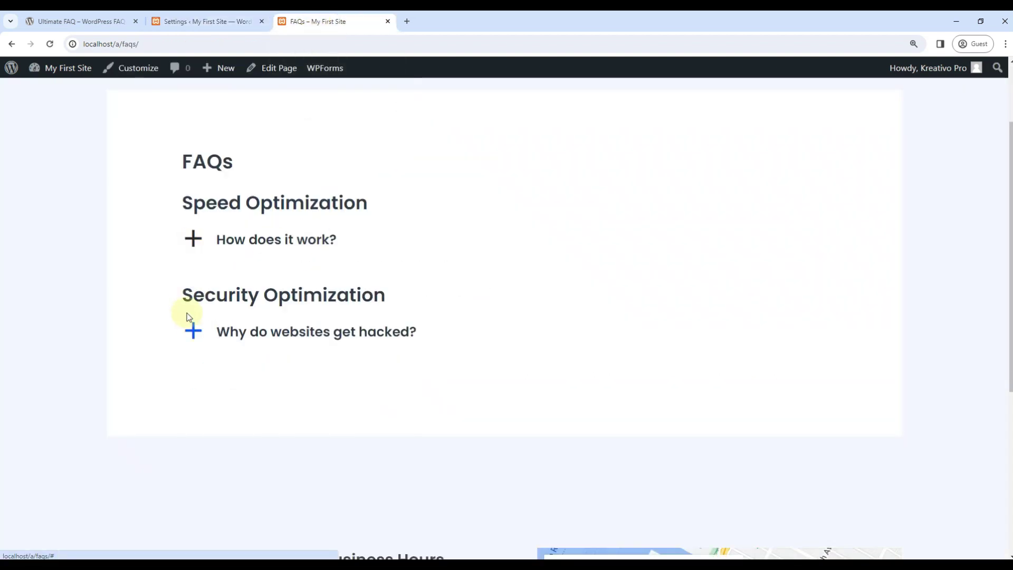
{"action": "left_click", "coordinate": [192, 329]}
{"action": "scroll", "coordinate": [344, 294], "scroll_direction": "up", "scroll_amount": 2}
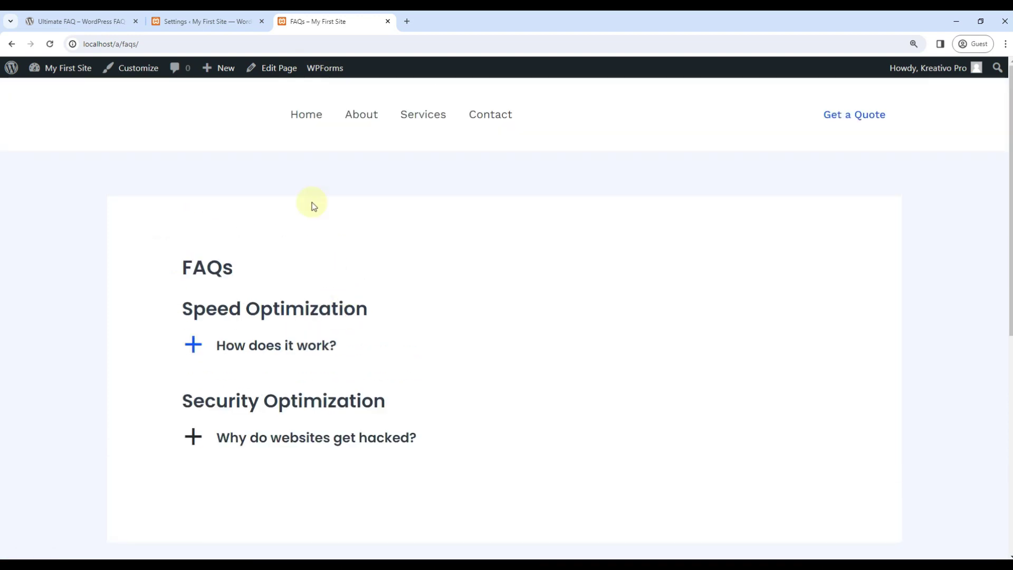
{"action": "left_click", "coordinate": [88, 22]}
{"action": "scroll", "coordinate": [233, 294], "scroll_direction": "down", "scroll_amount": 5}
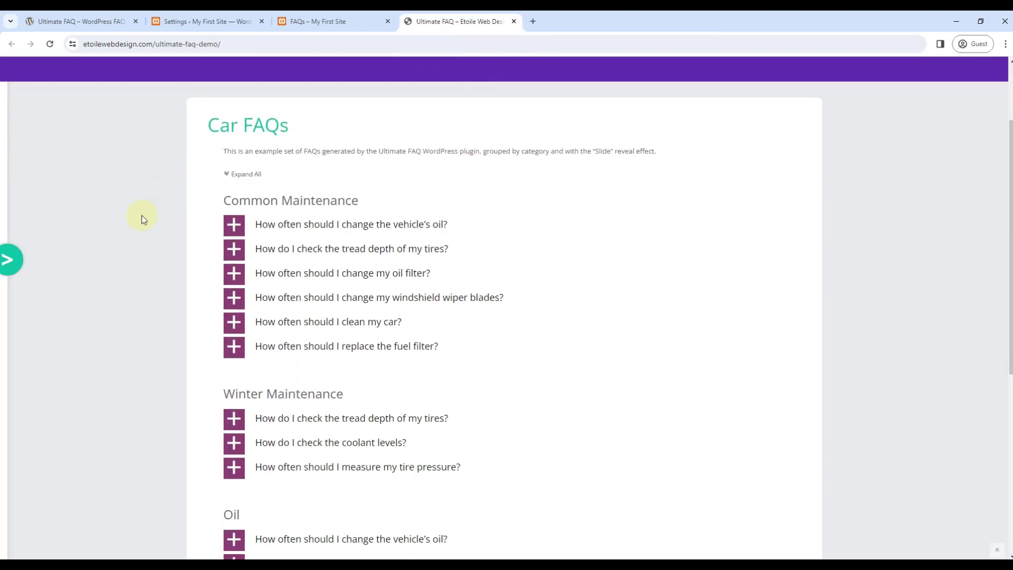
{"action": "scroll", "coordinate": [158, 197], "scroll_direction": "down", "scroll_amount": 1}
{"action": "left_click_drag", "start_coordinate": [223, 97], "coordinate": [364, 96]}
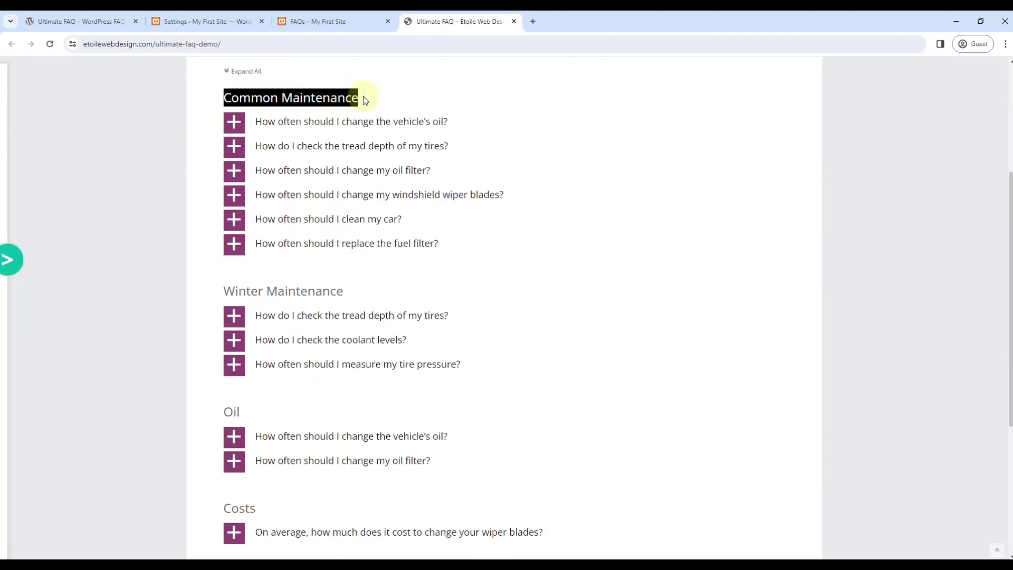
Step: Expand and collapse the demo's vehicle oil question, view the PURCHASE page, then return to WordPress FAQ settings
{"action": "left_click", "coordinate": [189, 106]}
{"action": "left_click", "coordinate": [232, 123]}
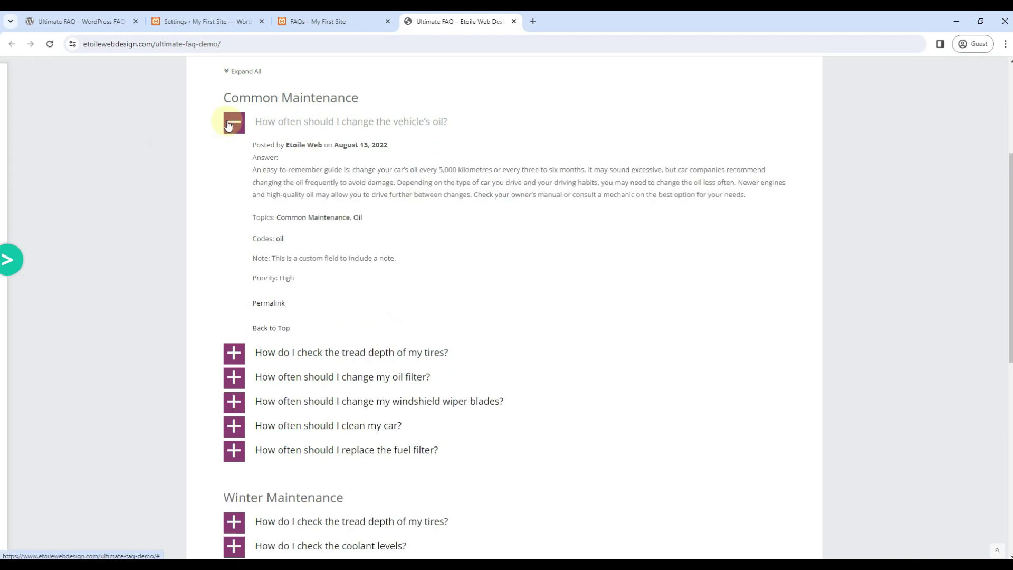
{"action": "left_click", "coordinate": [233, 124]}
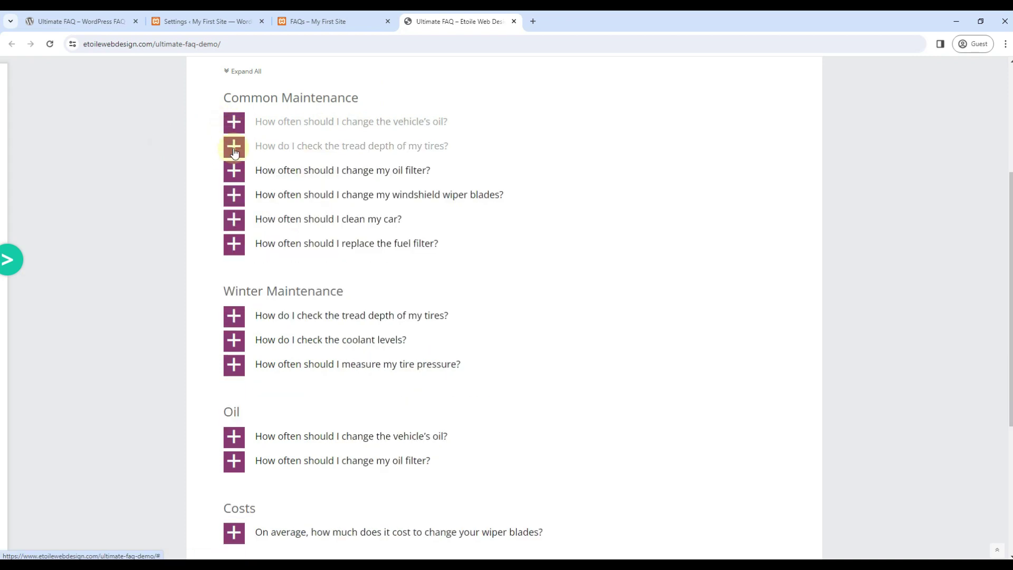
{"action": "scroll", "coordinate": [166, 206], "scroll_direction": "down", "scroll_amount": 1}
{"action": "scroll", "coordinate": [206, 222], "scroll_direction": "up", "scroll_amount": 3}
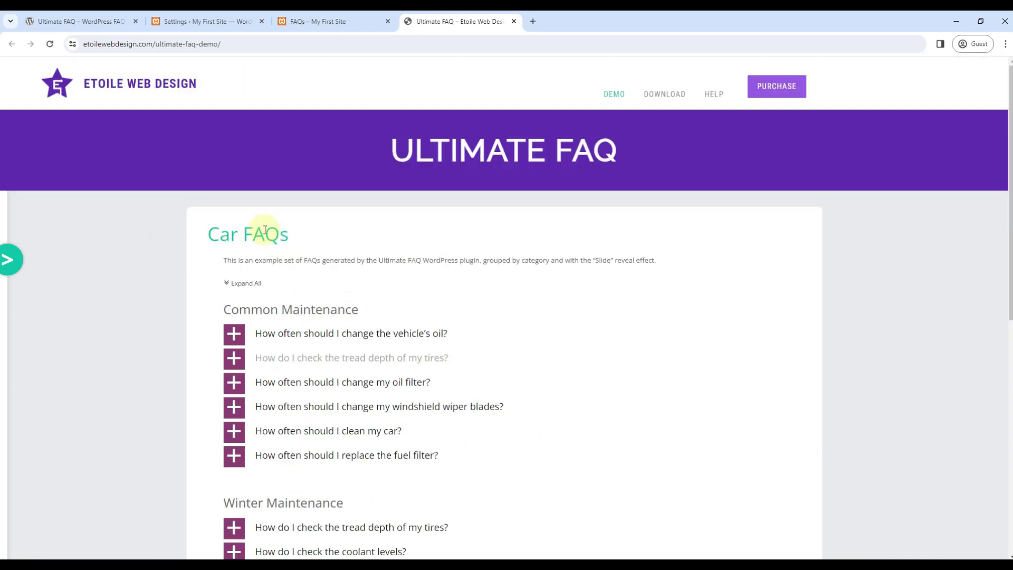
{"action": "left_click", "coordinate": [786, 87]}
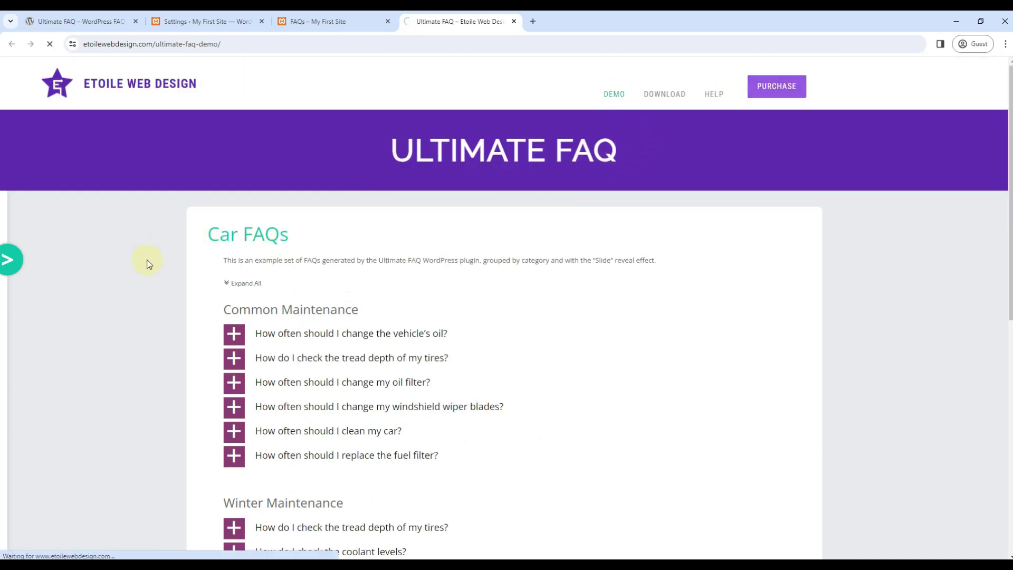
{"action": "left_click", "coordinate": [230, 22]}
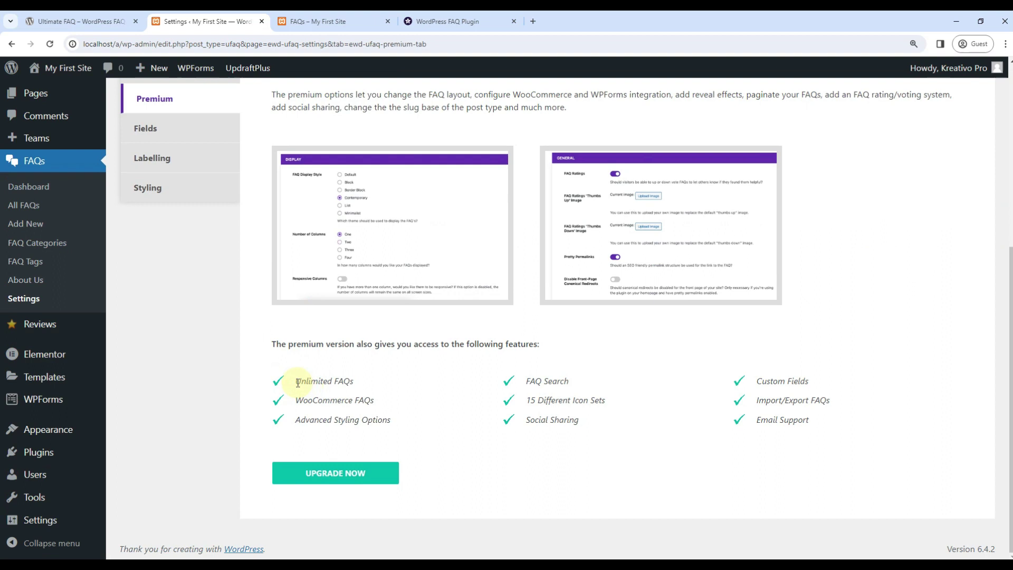
Step: Highlight the Unlimited FAQs, WooCommerce FAQs and Advanced Styling Options premium features in turn
{"action": "left_click_drag", "start_coordinate": [299, 383], "coordinate": [355, 383]}
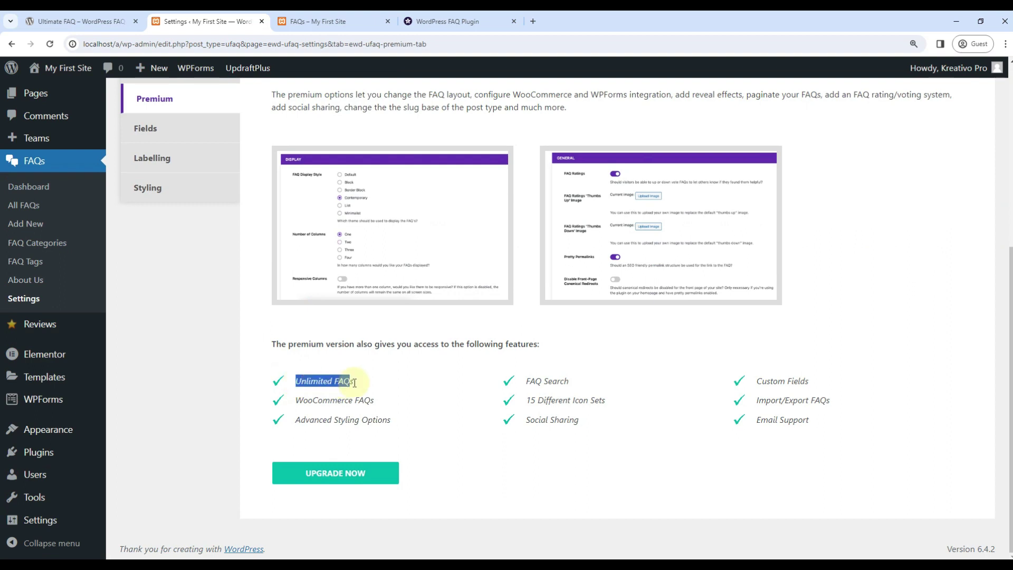
{"action": "left_click", "coordinate": [365, 379]}
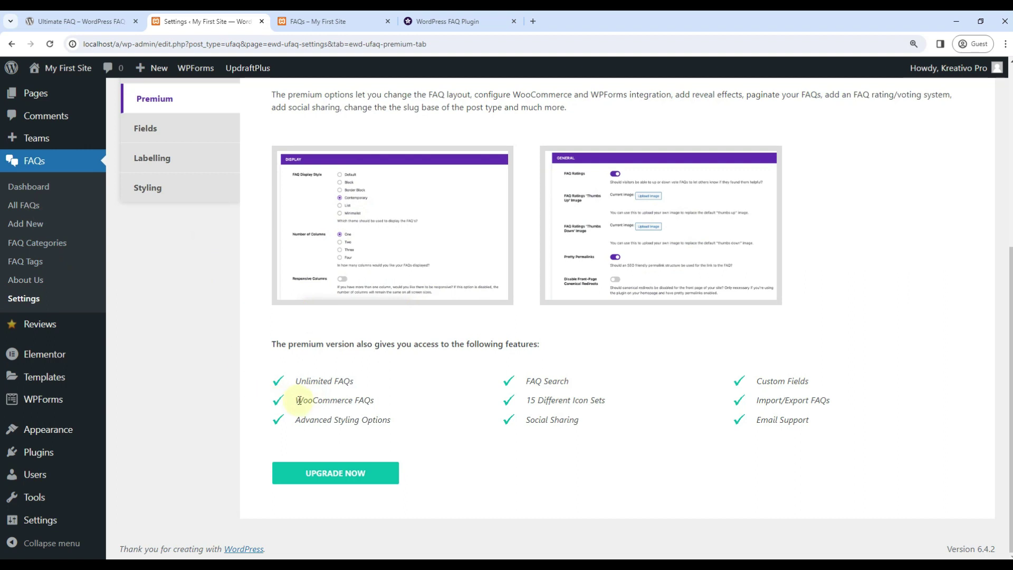
{"action": "left_click_drag", "start_coordinate": [298, 400], "coordinate": [374, 401]}
{"action": "left_click", "coordinate": [381, 403]}
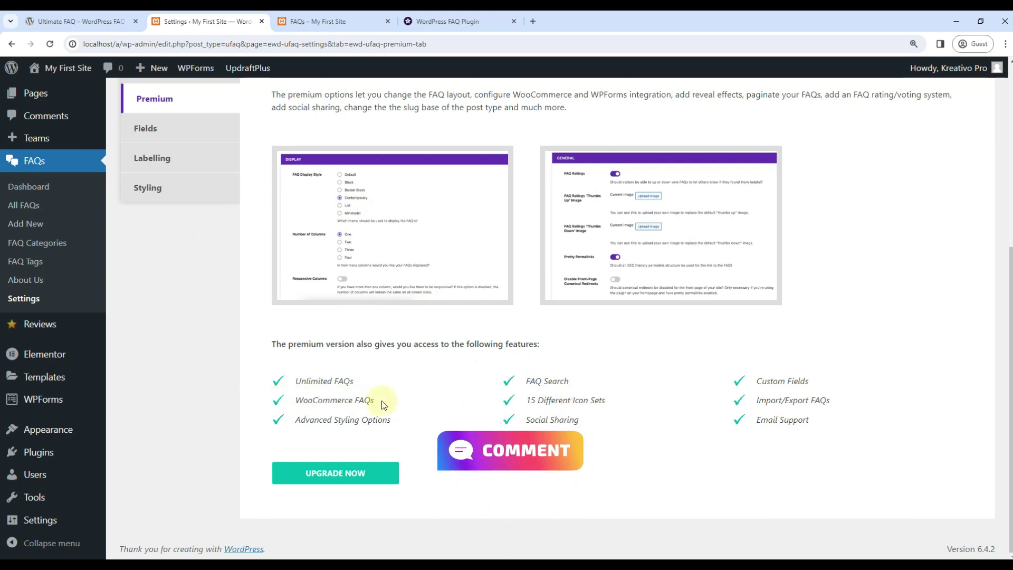
{"action": "left_click_drag", "start_coordinate": [297, 420], "coordinate": [391, 420]}
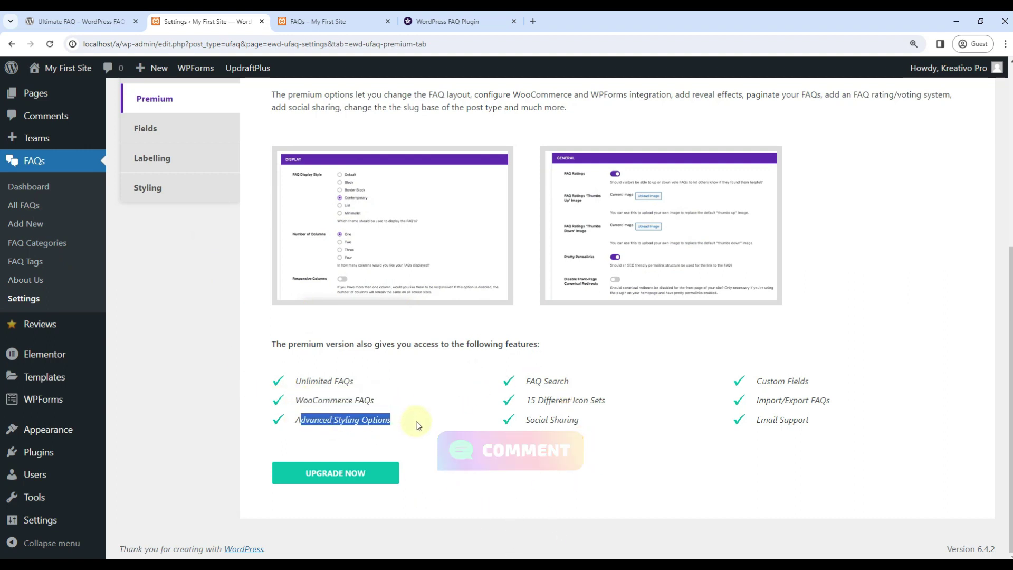
{"action": "left_click", "coordinate": [391, 420]}
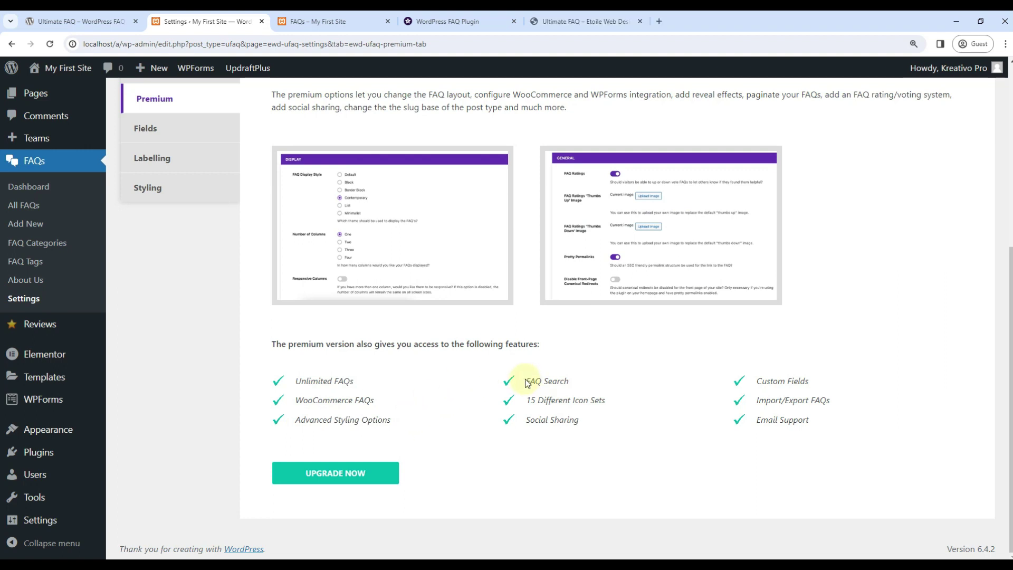
{"action": "left_click_drag", "start_coordinate": [526, 383], "coordinate": [583, 380]}
Step: Compare the 15 Different Icon Sets and Social Sharing features against the Etoile Car FAQs demo
{"action": "left_click", "coordinate": [587, 21]}
{"action": "scroll", "coordinate": [285, 267], "scroll_direction": "down", "scroll_amount": 3}
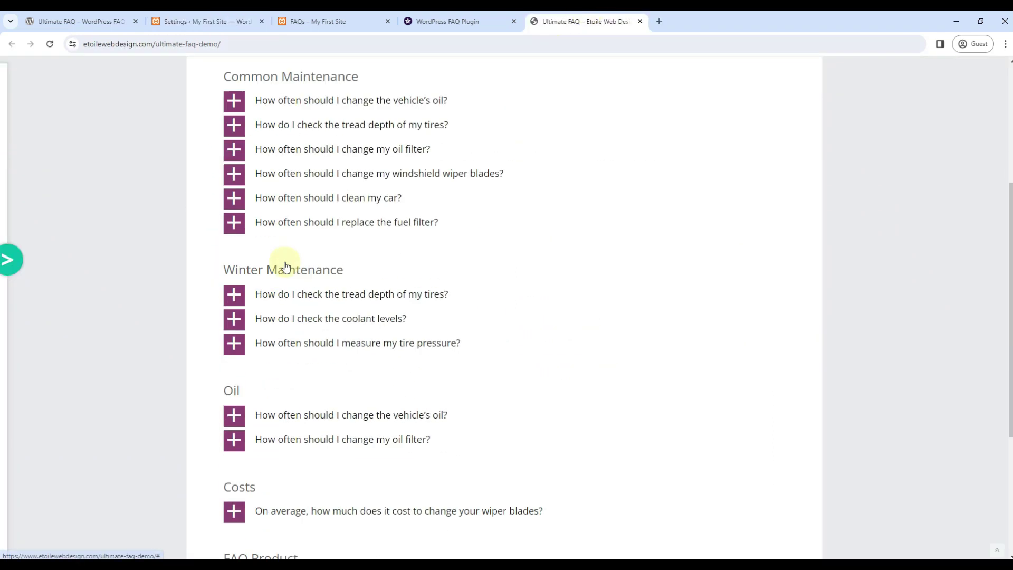
{"action": "scroll", "coordinate": [286, 267], "scroll_direction": "down", "scroll_amount": 1}
{"action": "scroll", "coordinate": [335, 85], "scroll_direction": "down", "scroll_amount": 2}
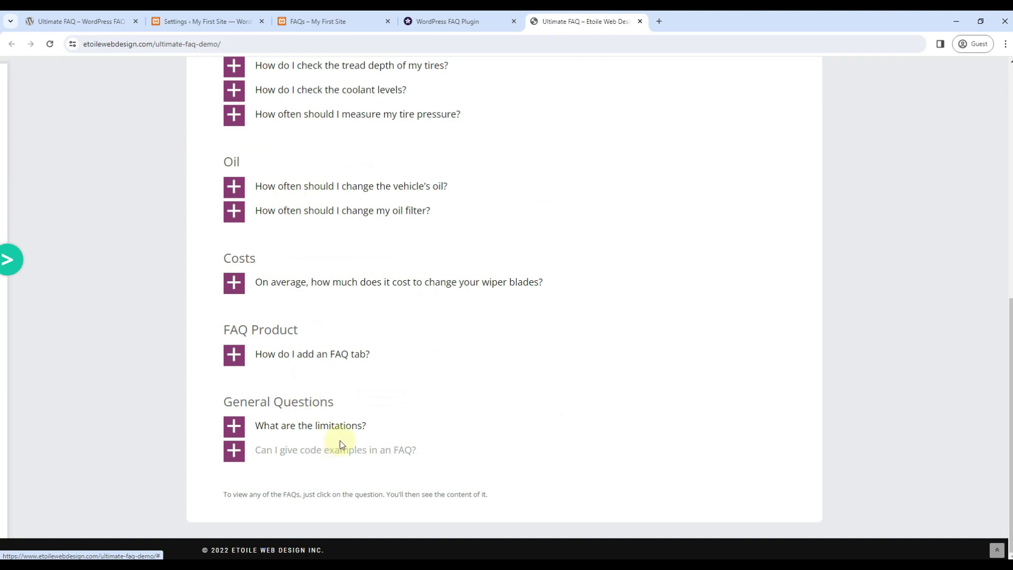
{"action": "scroll", "coordinate": [340, 441], "scroll_direction": "up", "scroll_amount": 3}
{"action": "scroll", "coordinate": [354, 405], "scroll_direction": "up", "scroll_amount": 3}
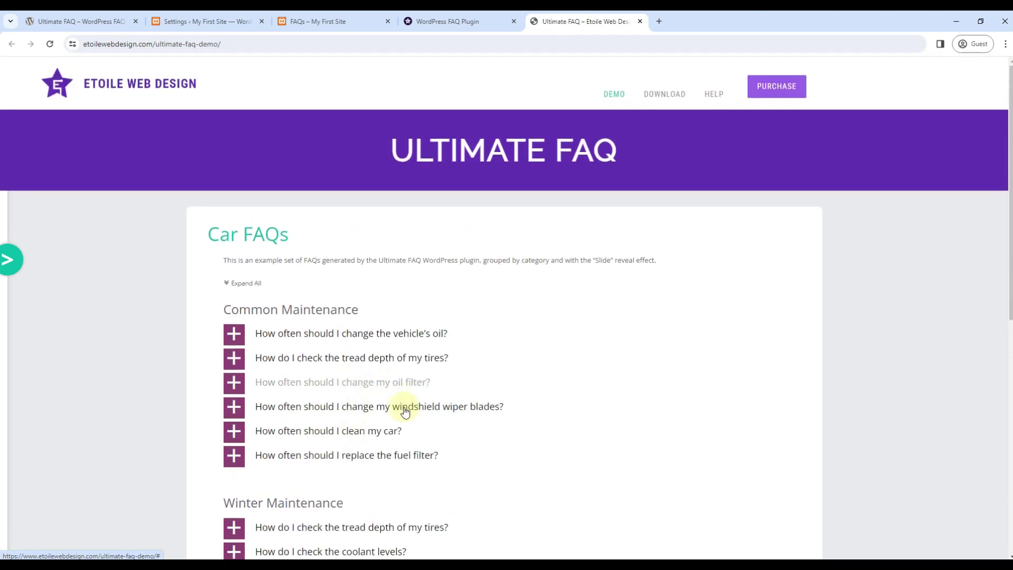
{"action": "scroll", "coordinate": [328, 285], "scroll_direction": "down", "scroll_amount": 2}
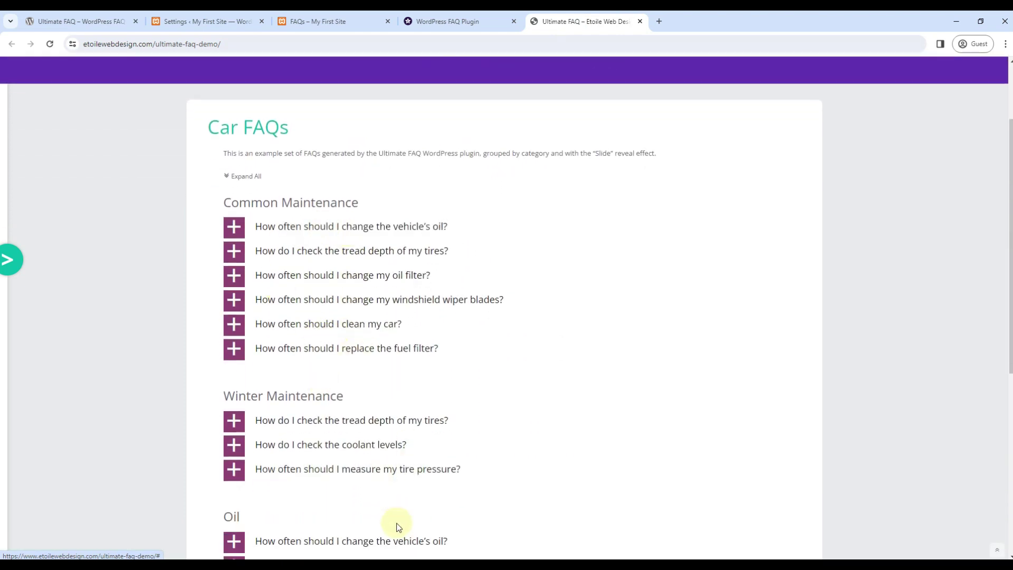
{"action": "scroll", "coordinate": [385, 258], "scroll_direction": "up", "scroll_amount": 2}
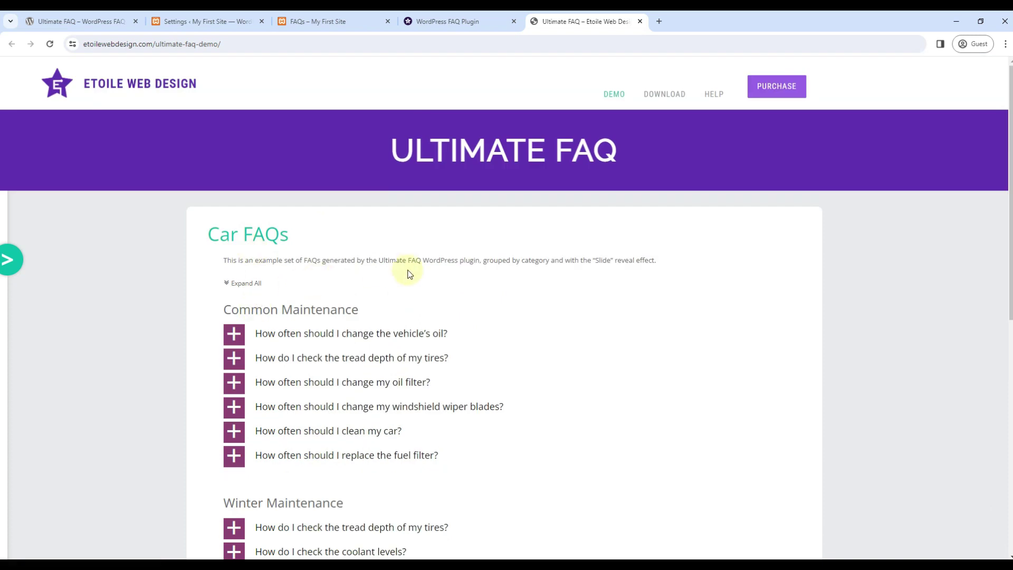
{"action": "left_click", "coordinate": [206, 21]}
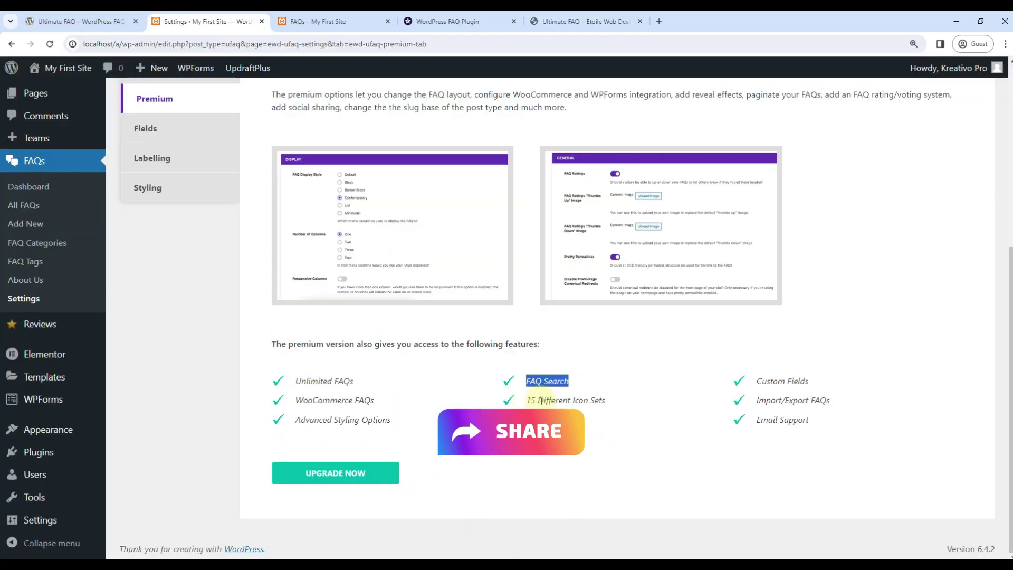
{"action": "left_click_drag", "start_coordinate": [527, 400], "coordinate": [617, 401]}
{"action": "left_click", "coordinate": [582, 22]}
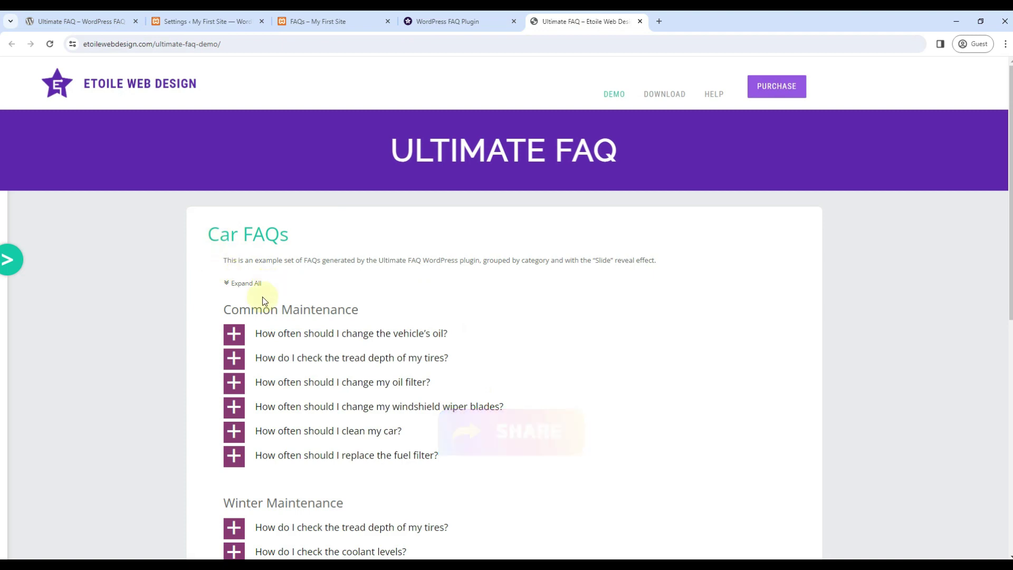
{"action": "scroll", "coordinate": [234, 301], "scroll_direction": "down", "scroll_amount": 4}
{"action": "scroll", "coordinate": [319, 302], "scroll_direction": "down", "scroll_amount": 2}
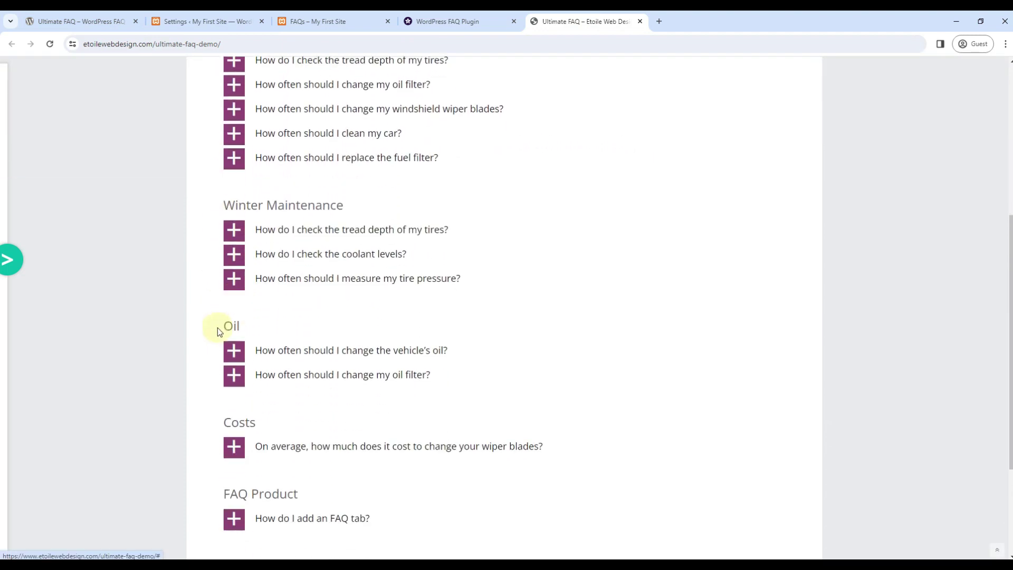
{"action": "scroll", "coordinate": [218, 328], "scroll_direction": "down", "scroll_amount": 2}
{"action": "left_click", "coordinate": [206, 22]}
{"action": "left_click_drag", "start_coordinate": [527, 420], "coordinate": [582, 423]}
{"action": "left_click", "coordinate": [595, 425]}
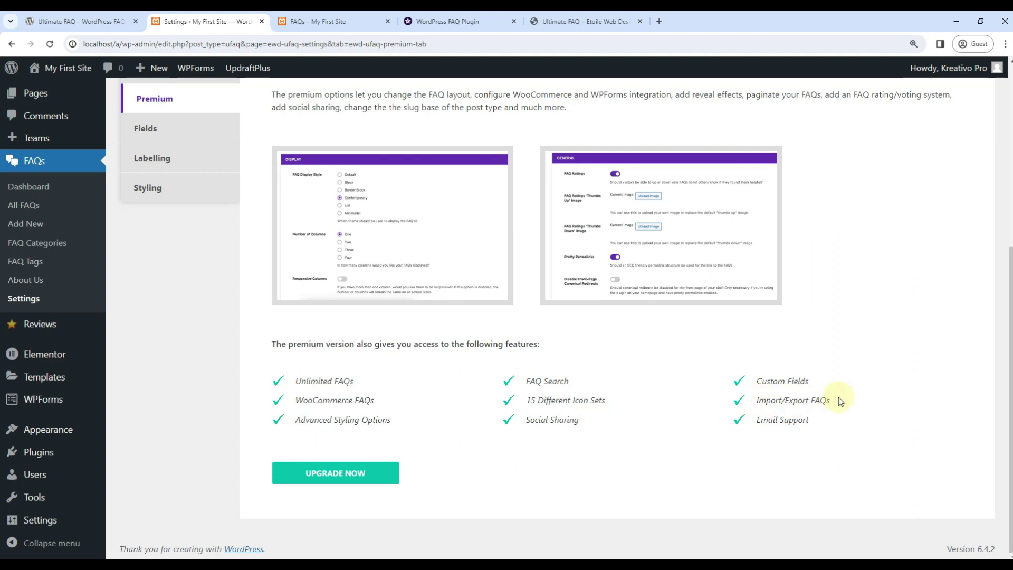
Step: Switch back to the Ultimate FAQ plugin listing on WordPress.org
{"action": "left_click", "coordinate": [80, 21]}
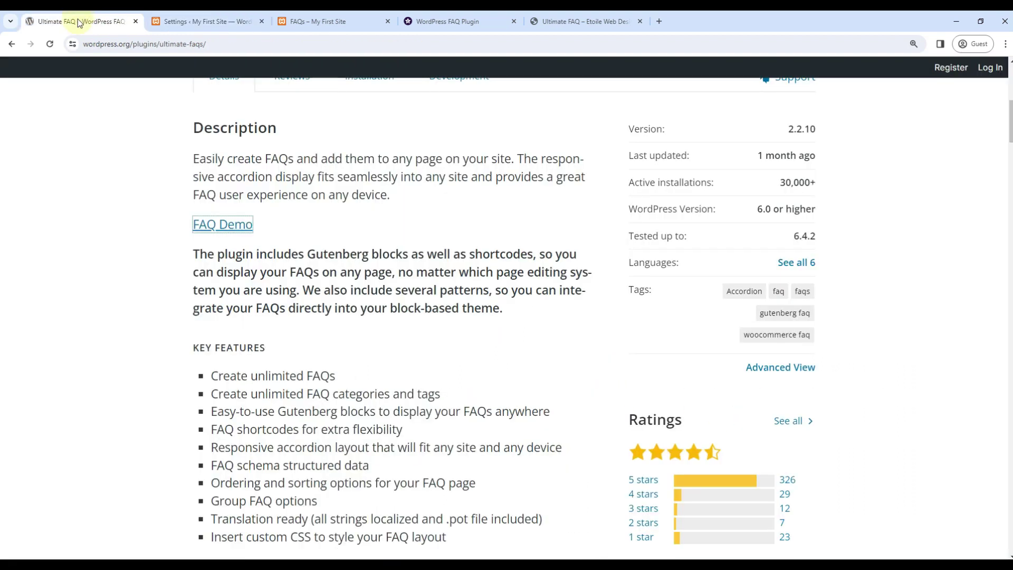
{"action": "scroll", "coordinate": [101, 238], "scroll_direction": "up", "scroll_amount": 5}
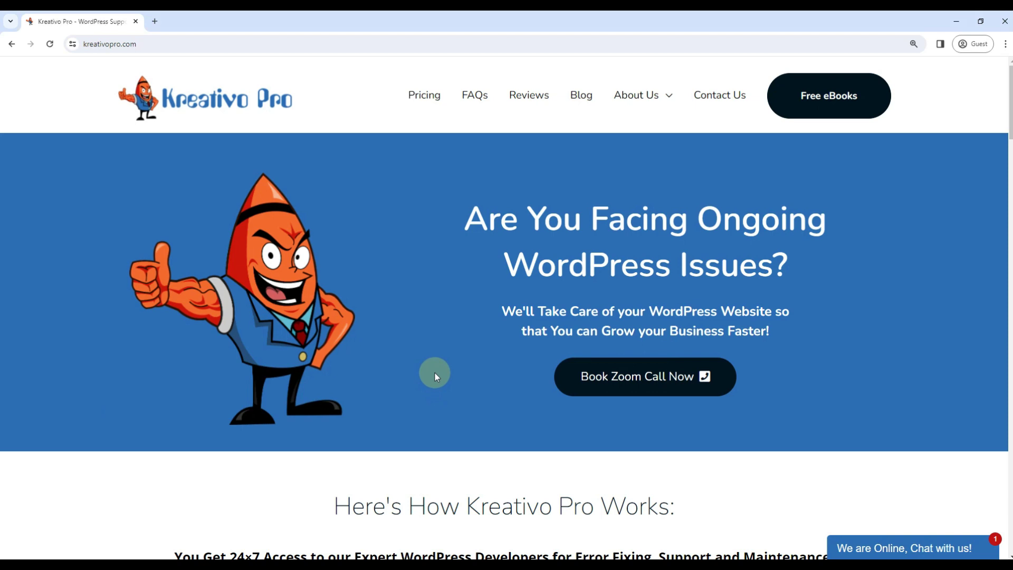
{"action": "left_click", "coordinate": [640, 378]}
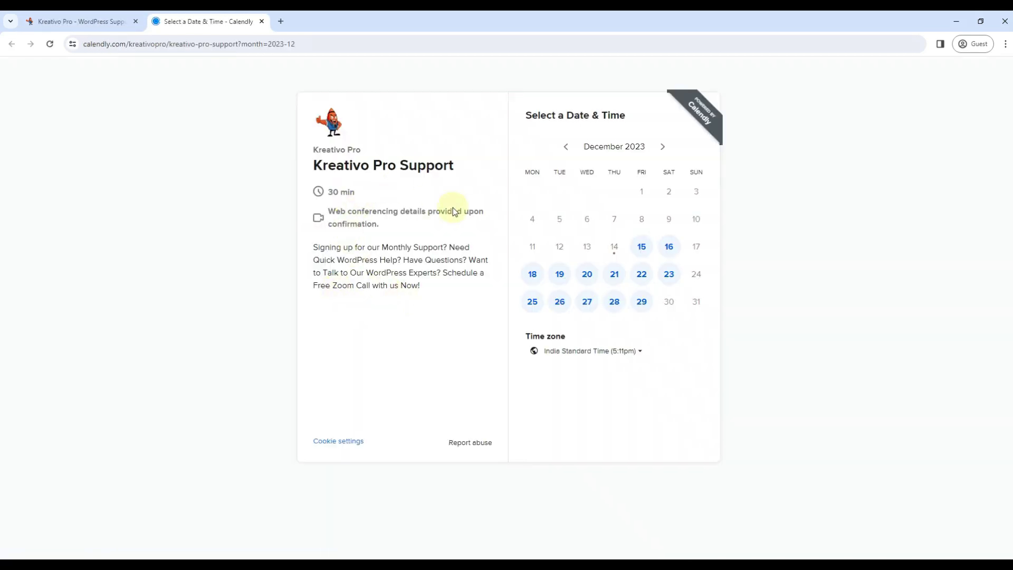
{"action": "middle_click", "coordinate": [193, 25]}
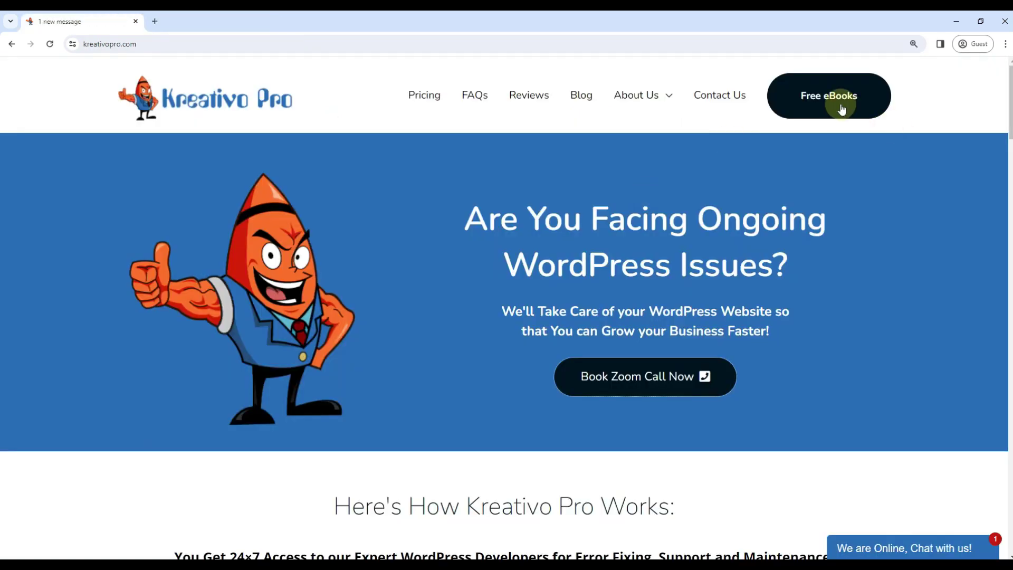
{"action": "left_click", "coordinate": [803, 96]}
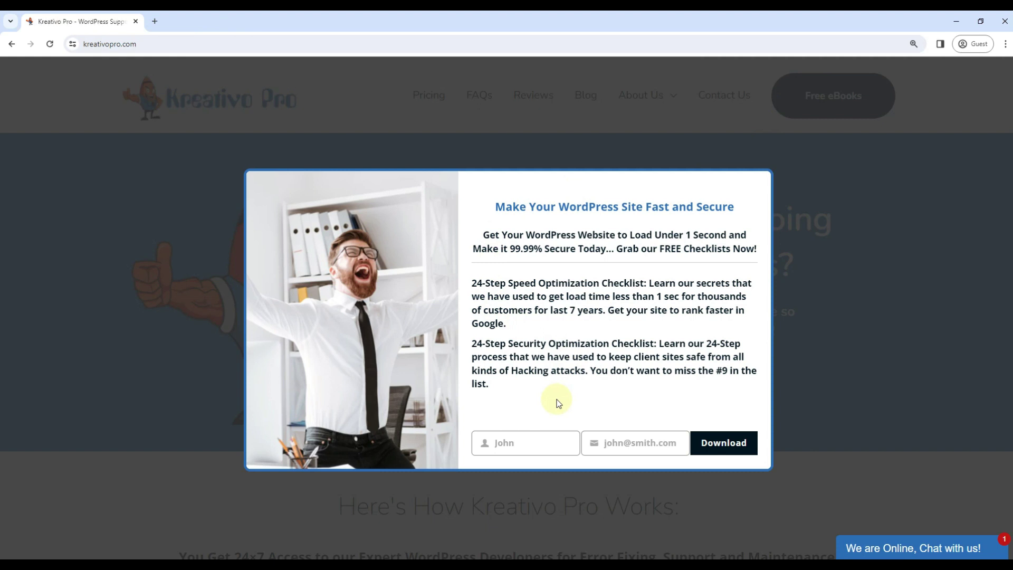
{"action": "key", "text": "Escape"}
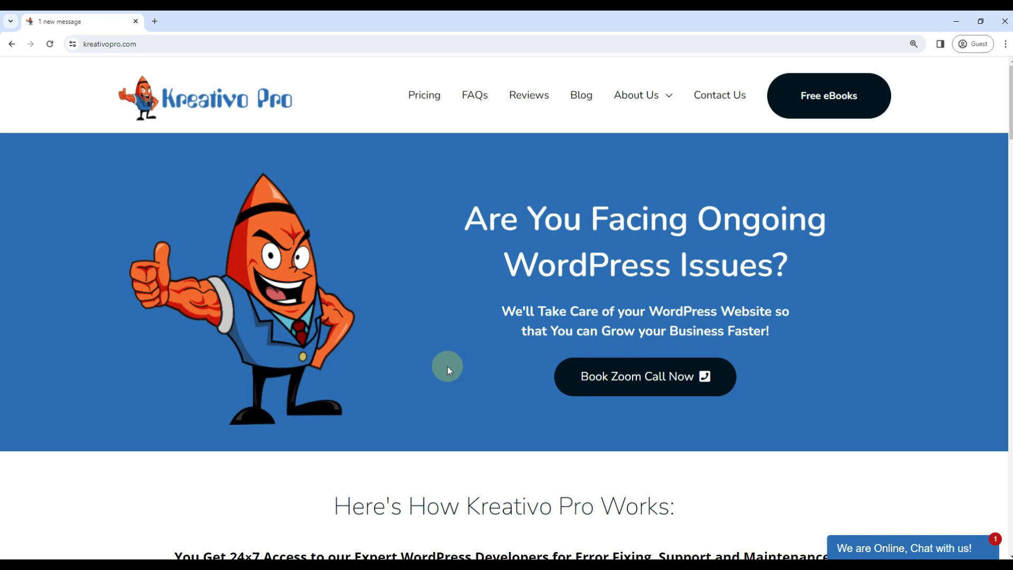